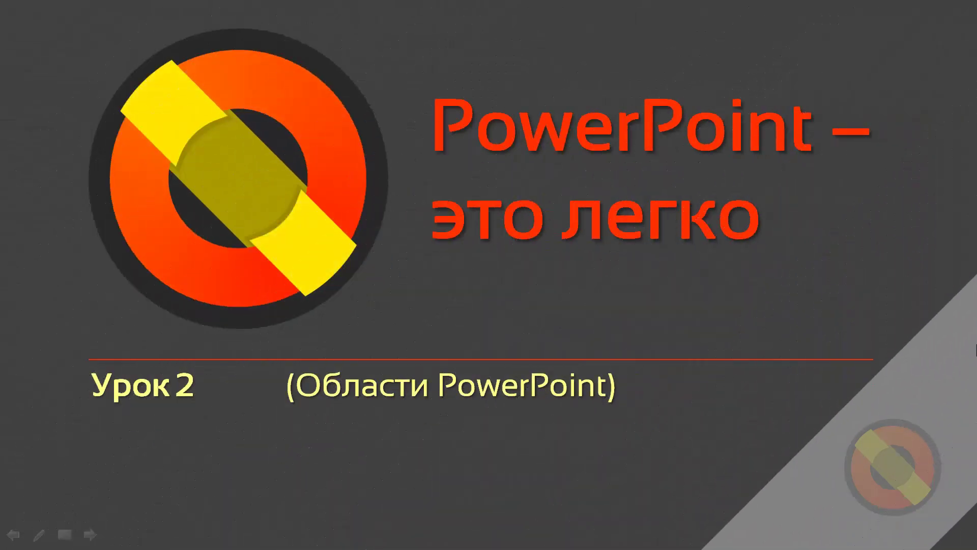
Step: Advance past the 'Урок 2' intro slide to reach the empty работа folder
left_click(542, 360)
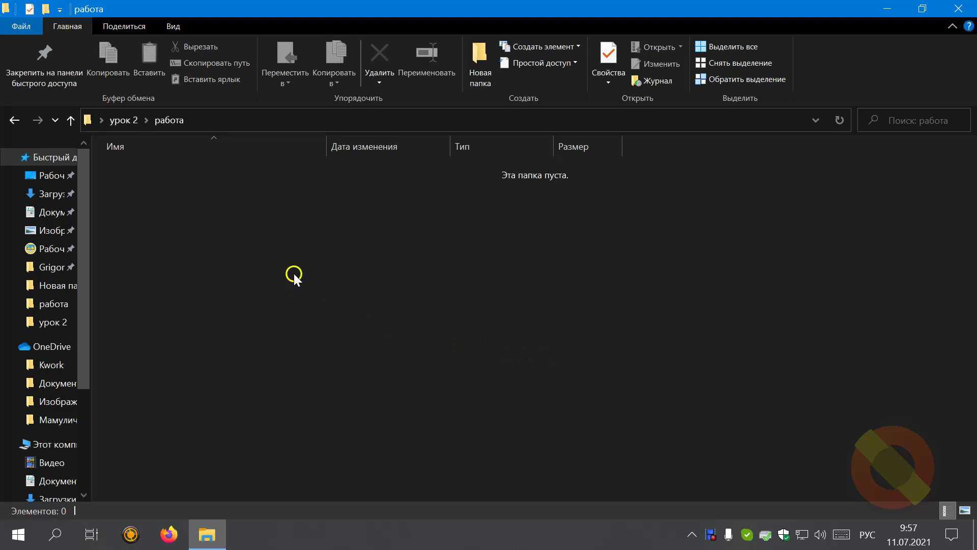
Step: Create a new presentation named 'Моя первая презентация' in the работа folder and select it
right_click(250, 236)
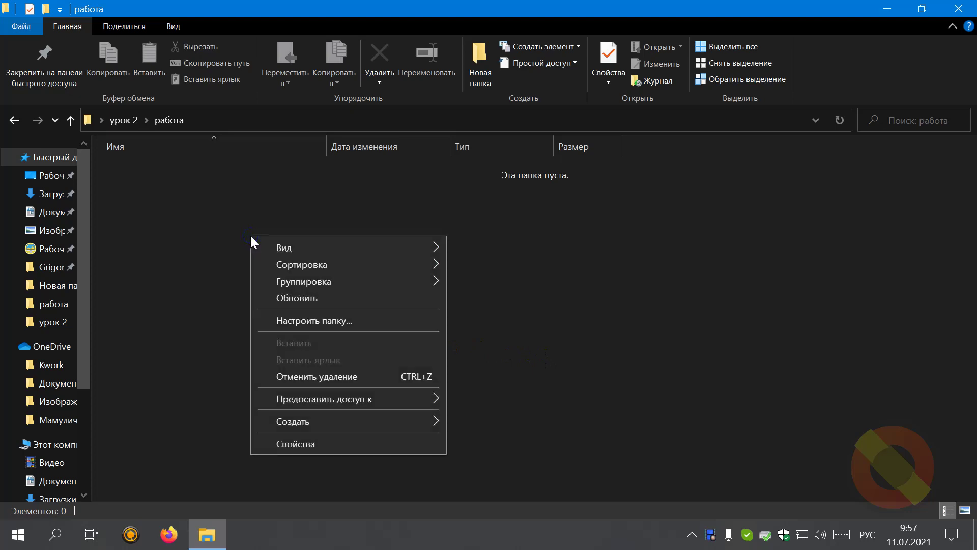
mouse_move(293, 420)
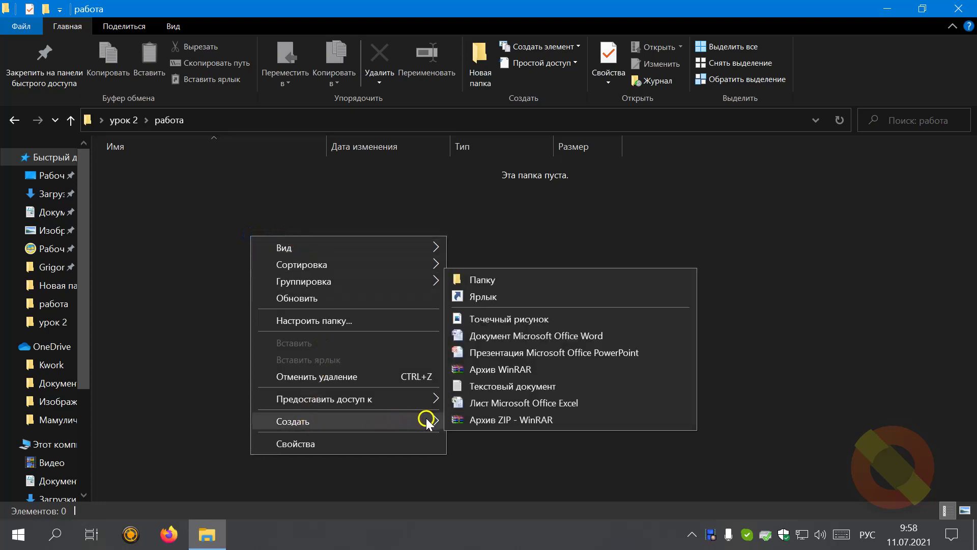
left_click(522, 357)
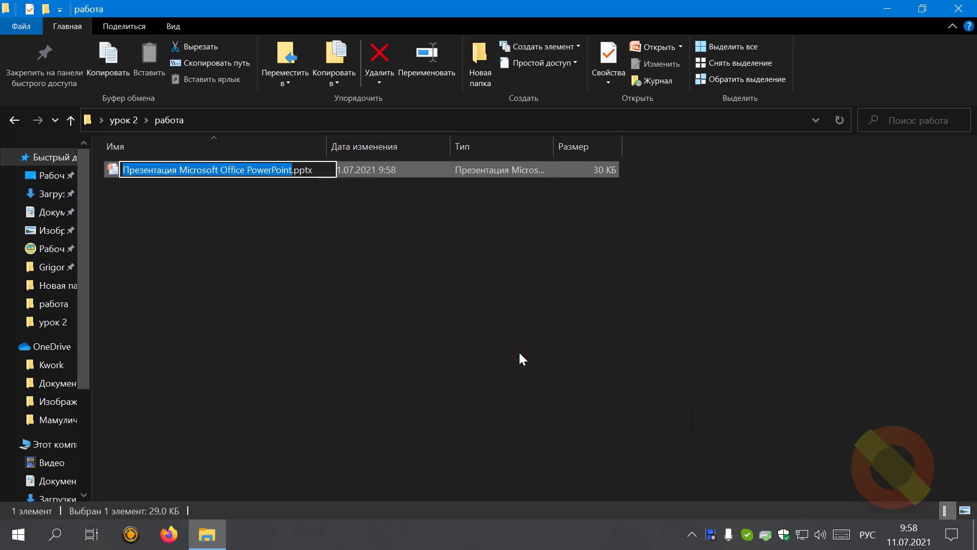
type("Моя первая презентация")
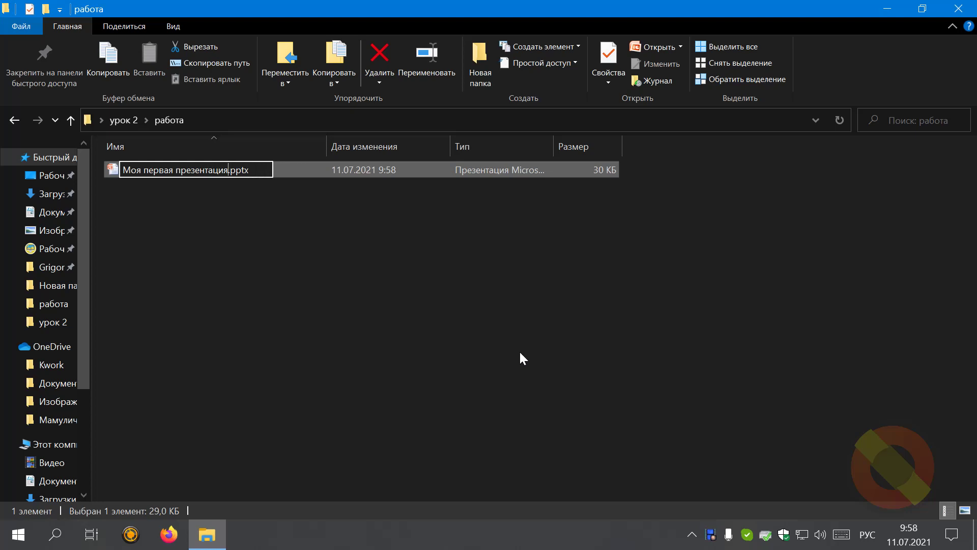
key("Return")
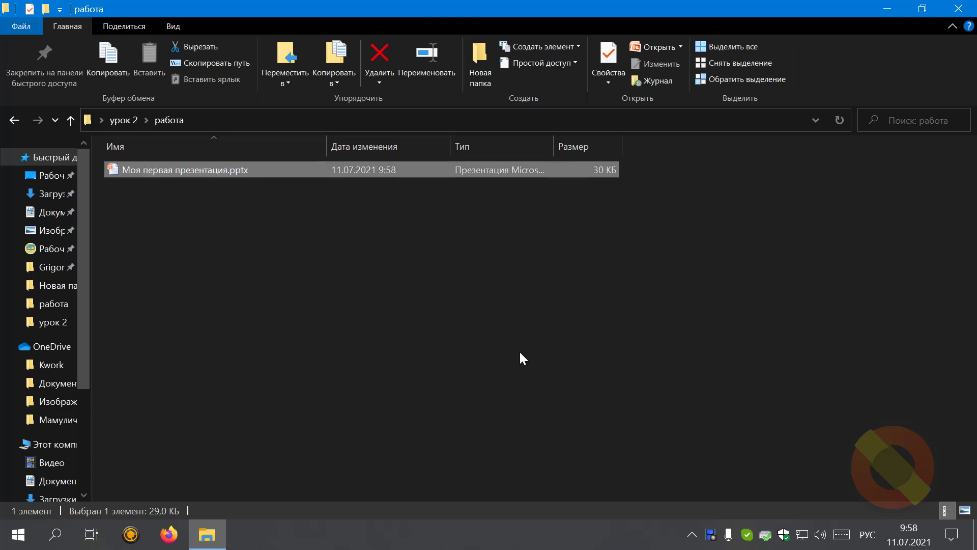
left_click(520, 353)
left_click(439, 170)
Step: Open Моя первая презентация.pptx in a maximized PowerPoint window and add the first title slide
double_click(440, 172)
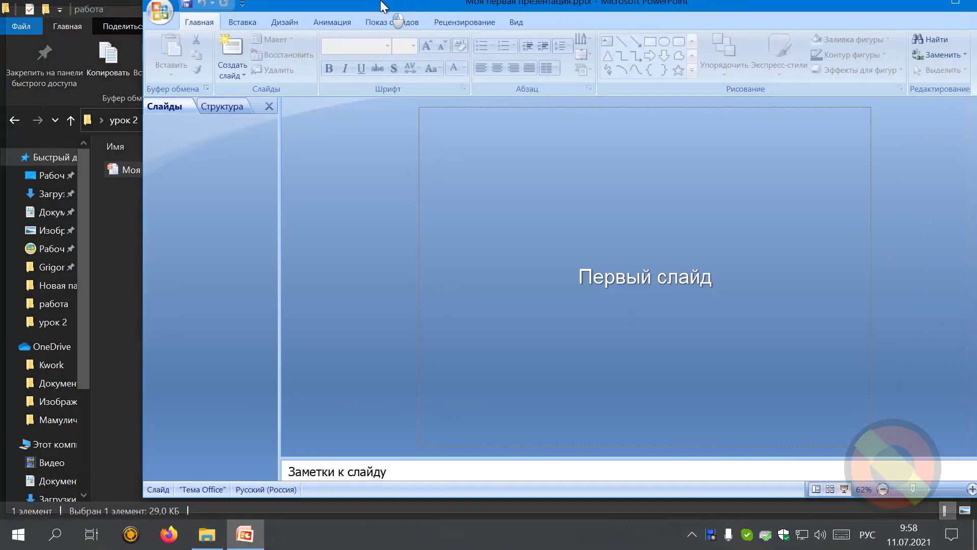
left_click_drag(767, 152, 382, 7)
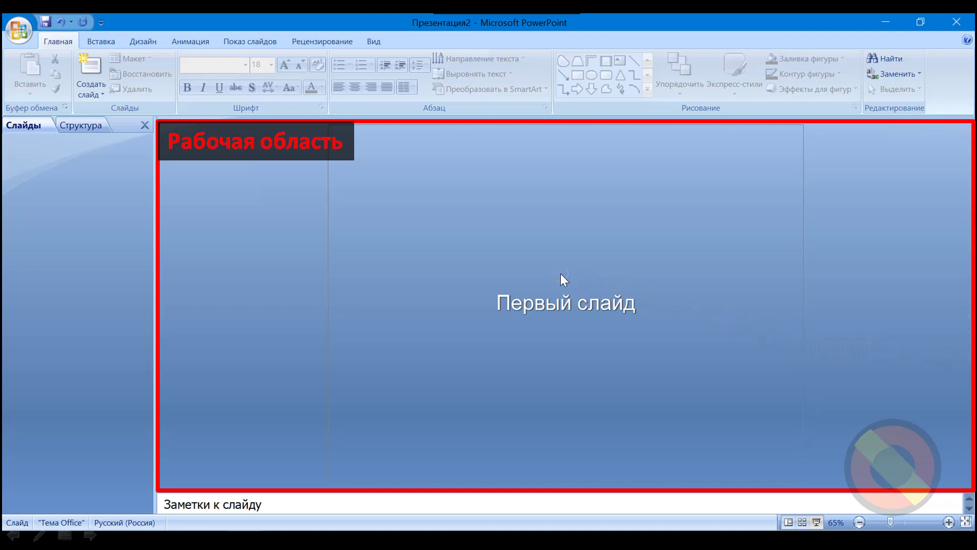
left_click(553, 304)
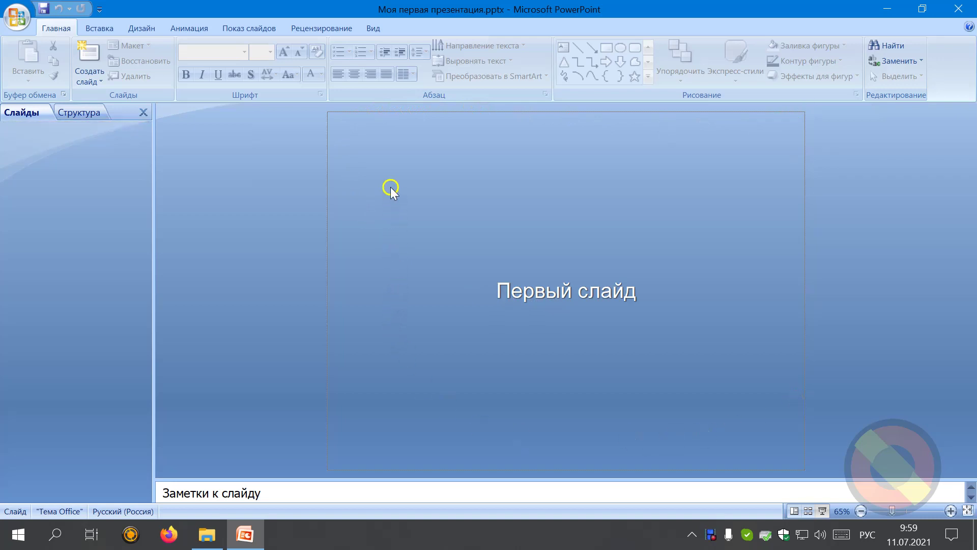
left_click(367, 162)
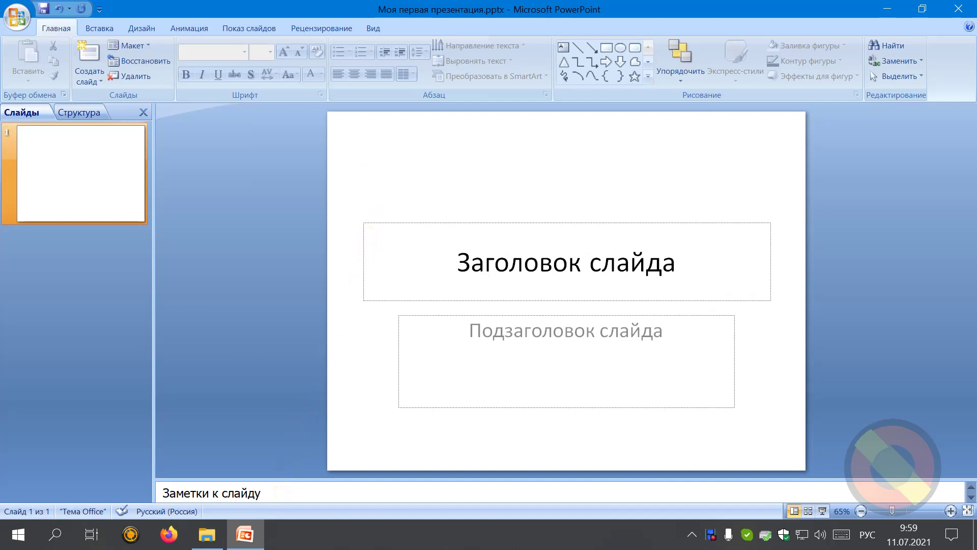
left_click(280, 490)
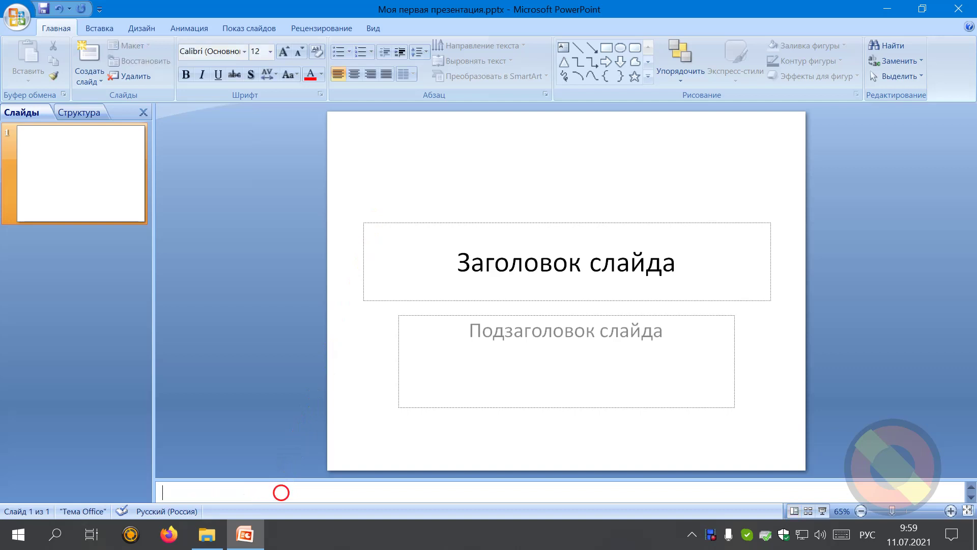
Step: Type the slide 1 note 'Наша первая презентация и наш первый слайд', fixing a typo
type("Н")
type("аша первая ")
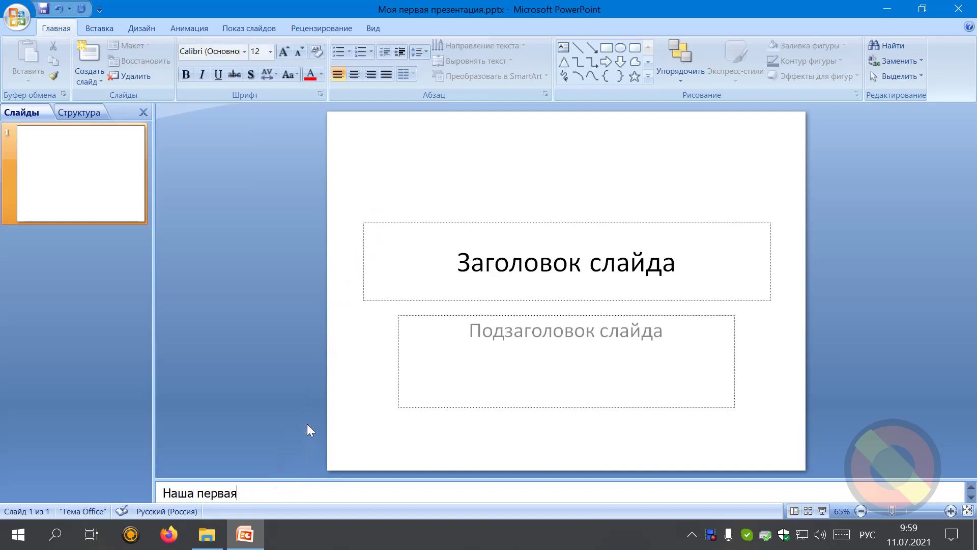
type("презентаци")
key("BackSpace")
type("ация")
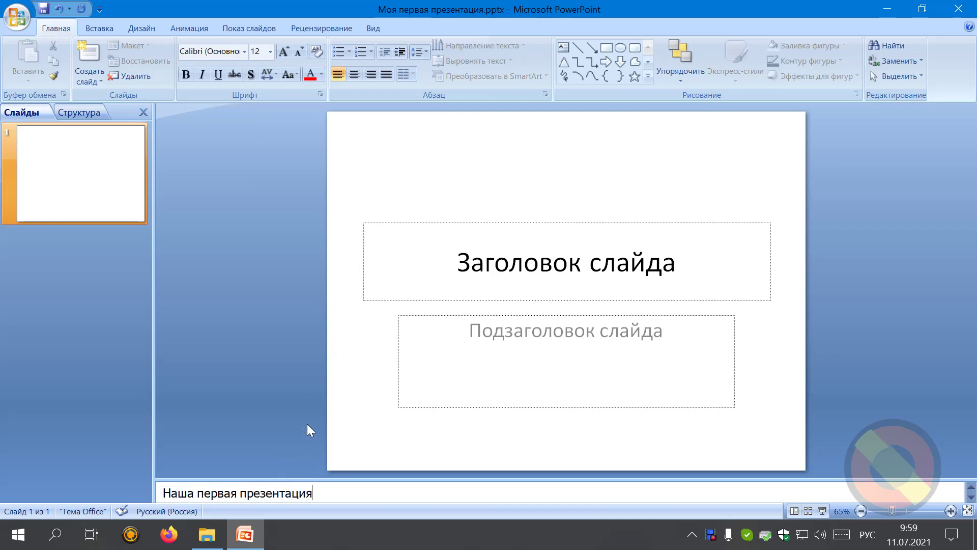
type(" и наш п")
type("ервый слайд")
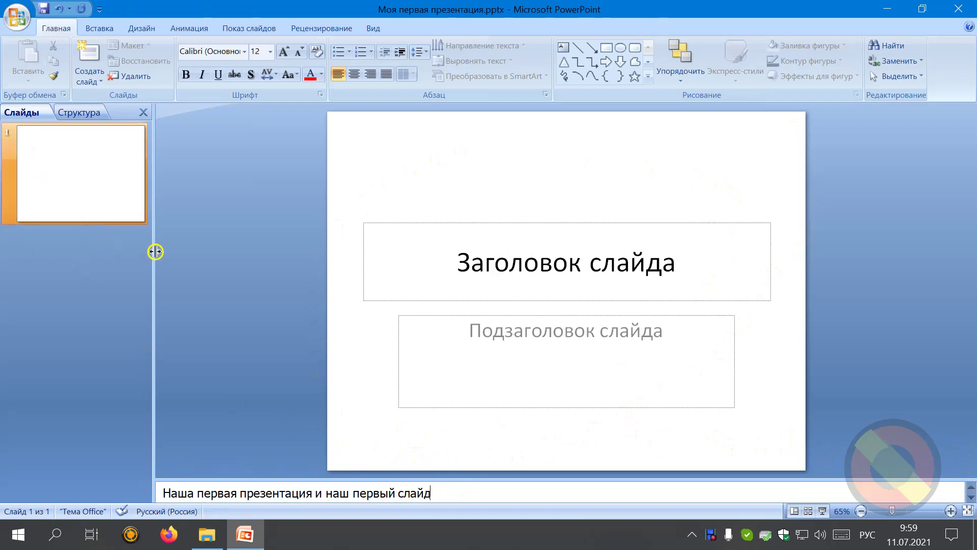
left_click(171, 237)
Step: Add a second slide with the Пустой слайд layout, then go back to slide 1
left_click(100, 78)
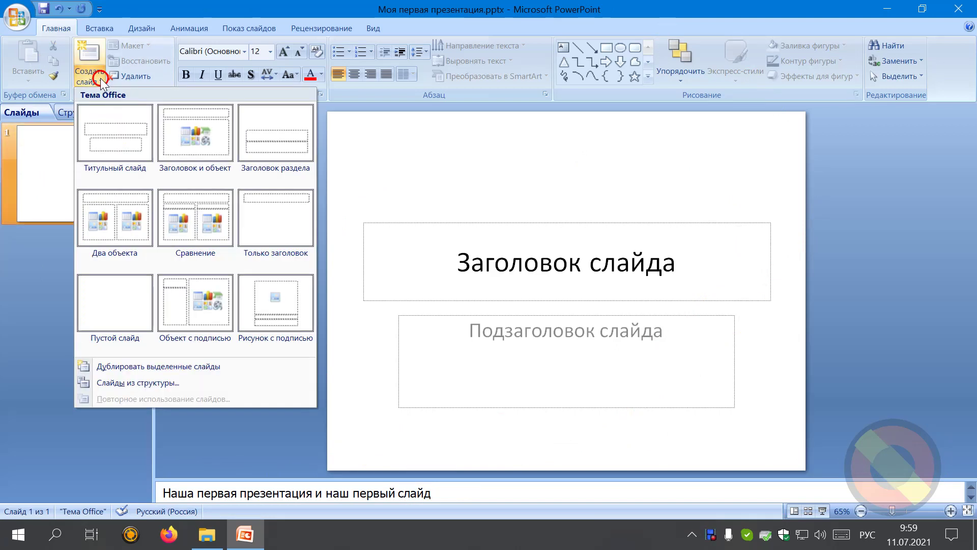
left_click(106, 323)
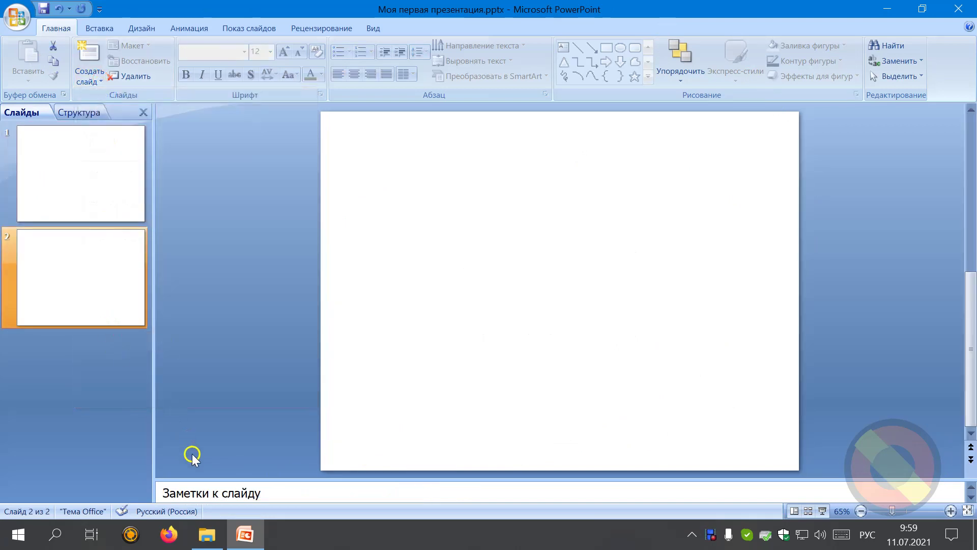
mouse_move(207, 535)
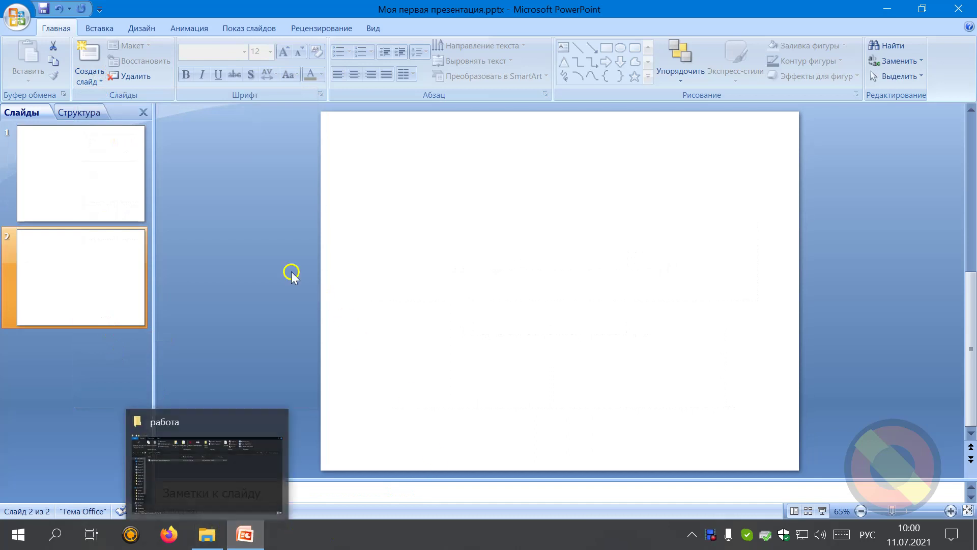
left_click(117, 181)
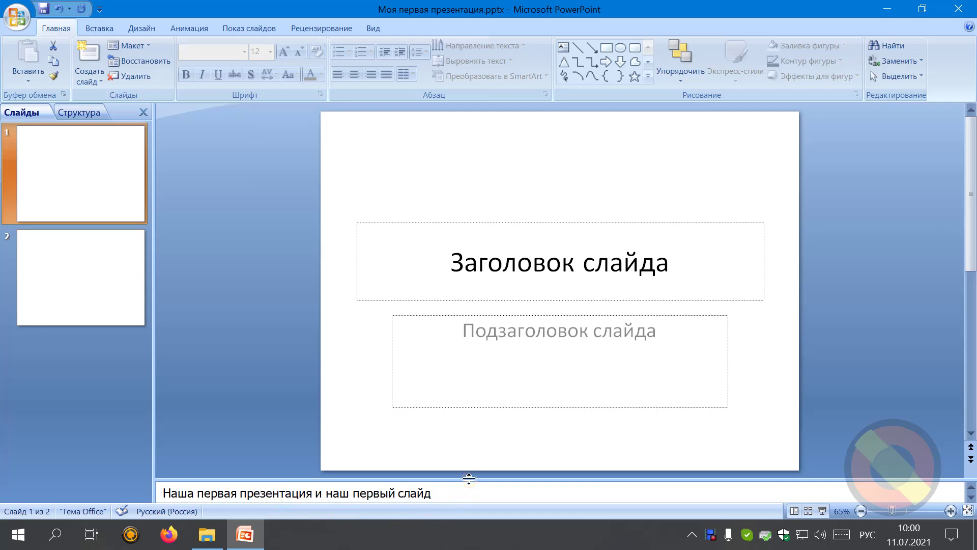
left_click_drag(469, 479, 471, 396)
Step: Drag the notes splitter down to the status bar and compare slides 1 and 2
mouse_move(471, 396)
left_mouse_down()
mouse_move(471, 335)
mouse_move(474, 467)
left_mouse_up()
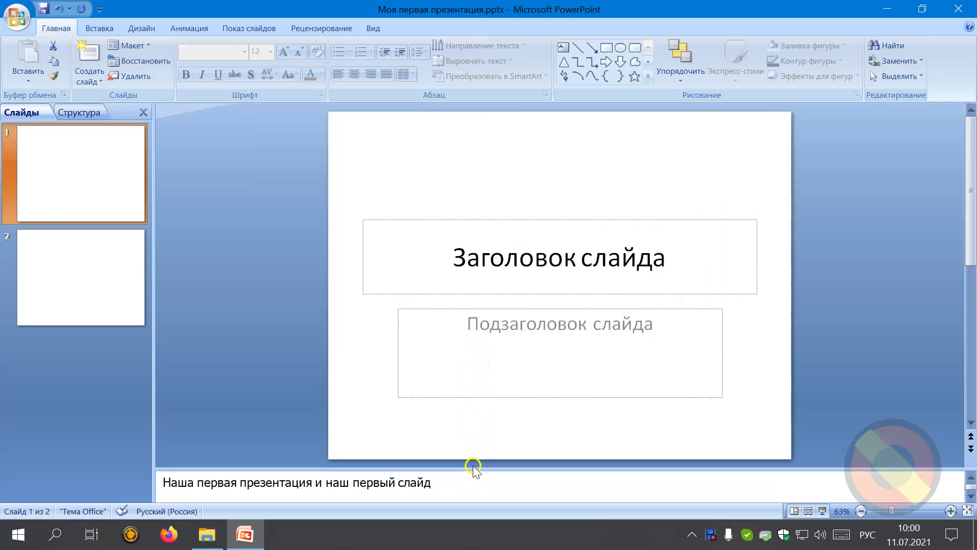
left_click_drag(473, 465, 470, 513)
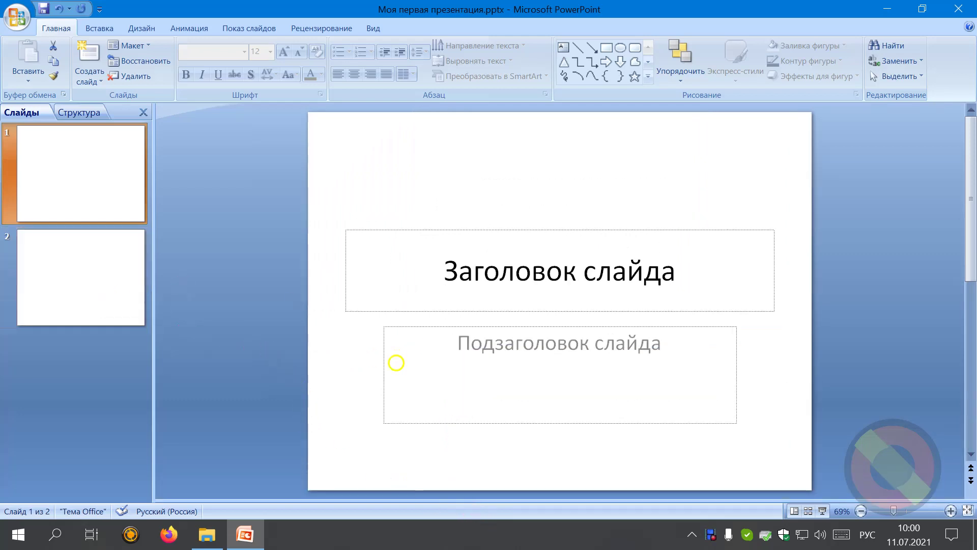
left_click(109, 252)
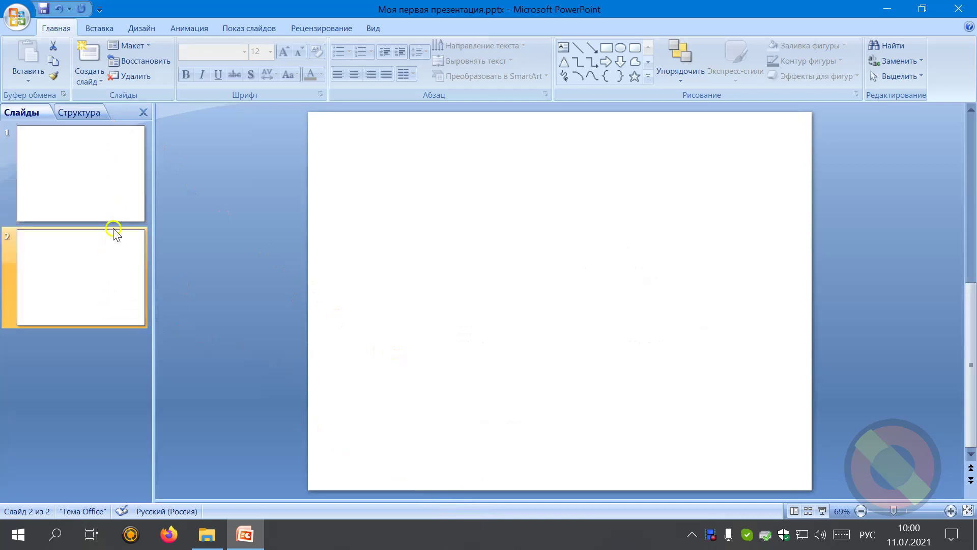
left_click(114, 193)
left_click(107, 270)
left_click(117, 194)
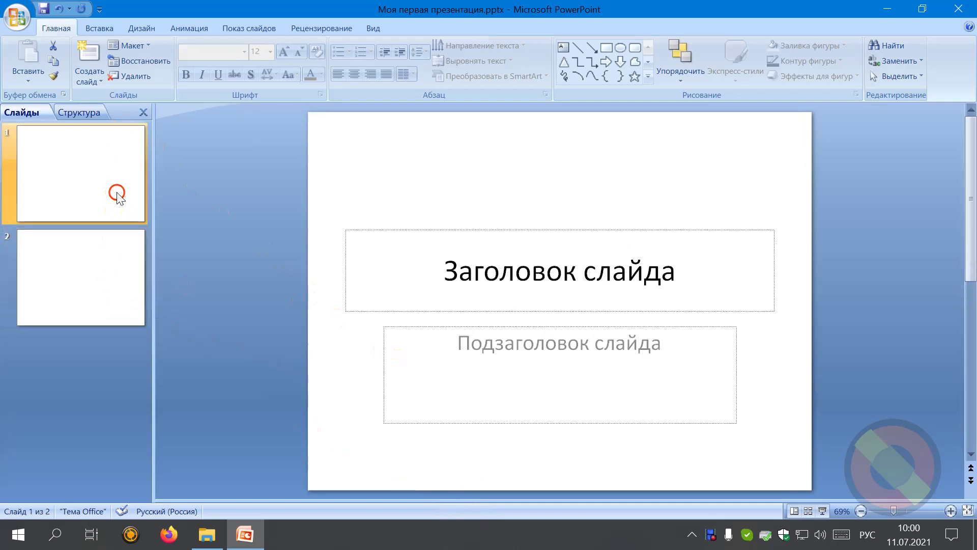
left_click(120, 199)
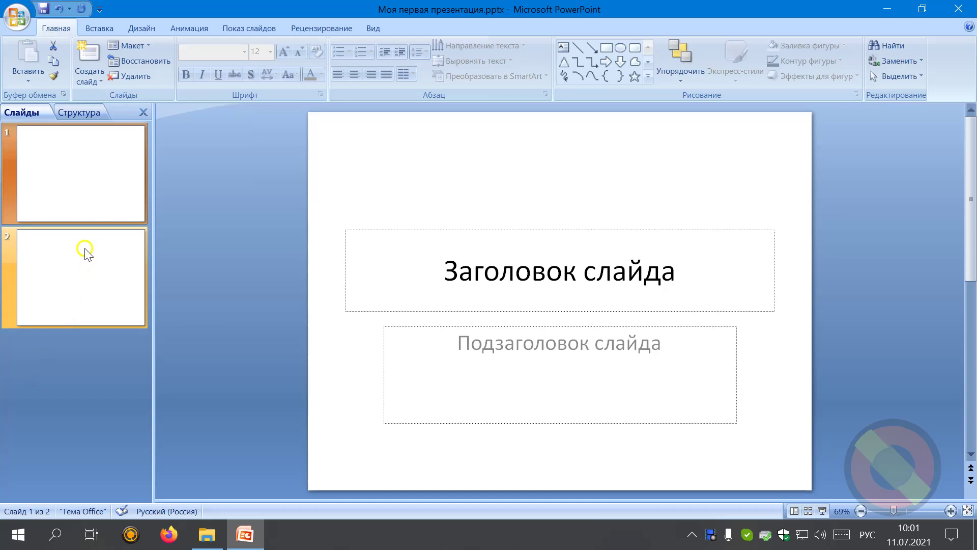
Step: Move slide 1's title box near the top and enter the title 'Мой первый заголовок'
left_click(452, 295)
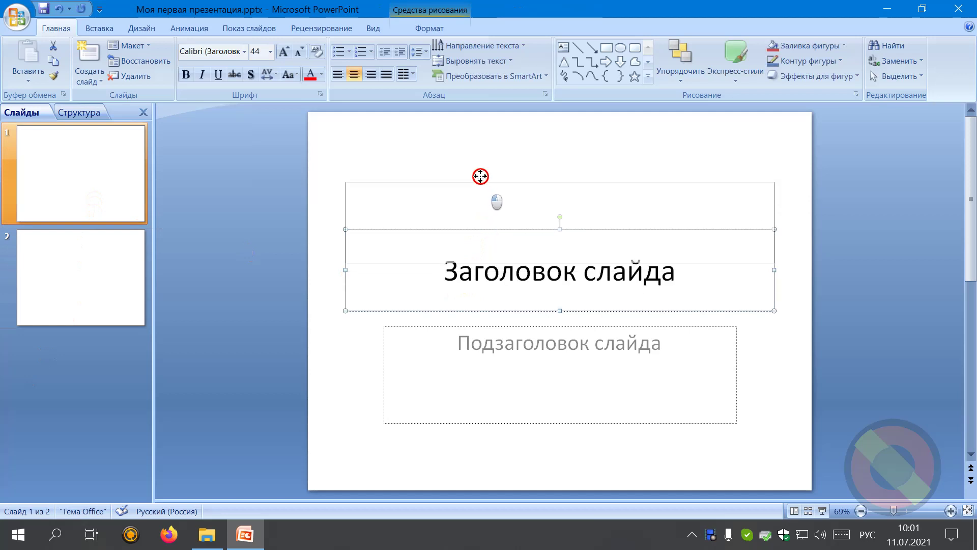
left_click_drag(481, 229, 482, 137)
left_click(503, 179)
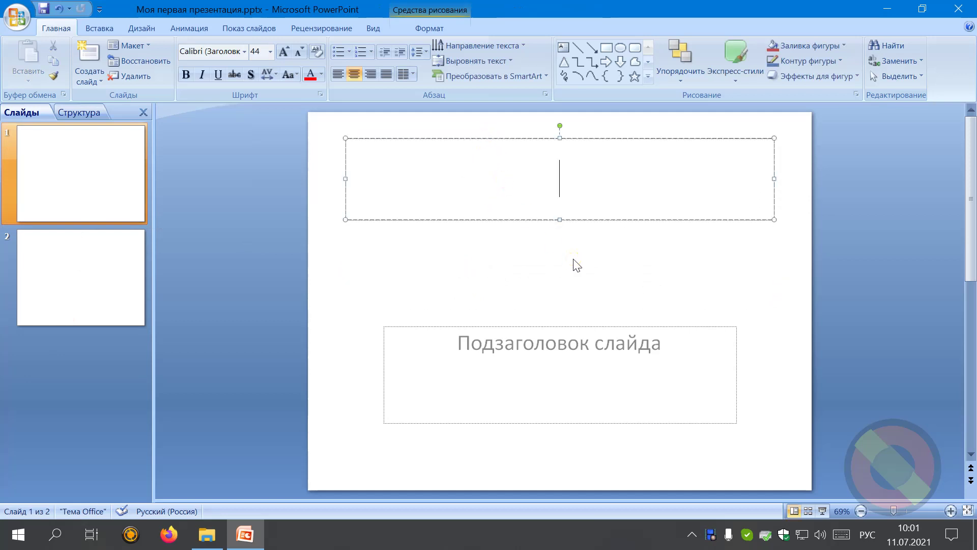
type("П")
key("BackSpace")
type("Мой первый заголовок")
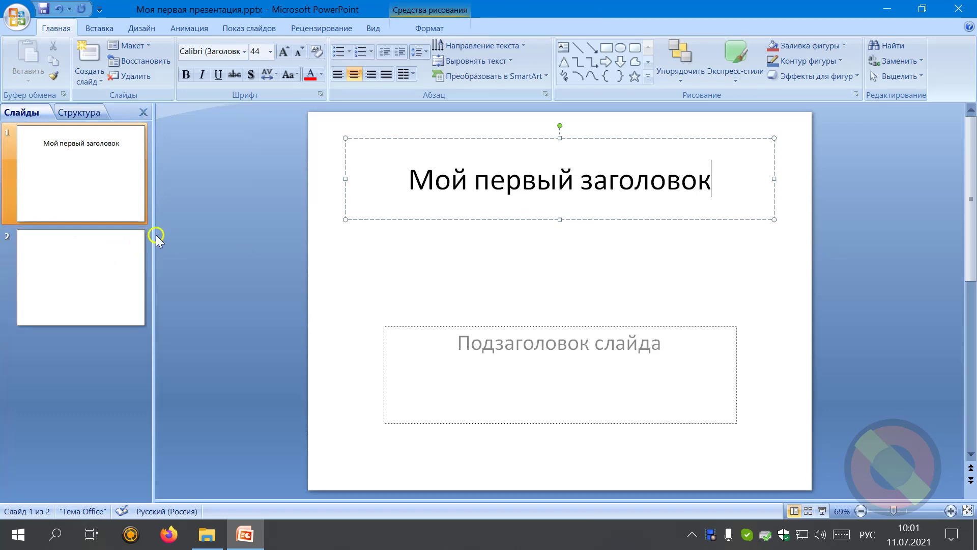
left_click(100, 171)
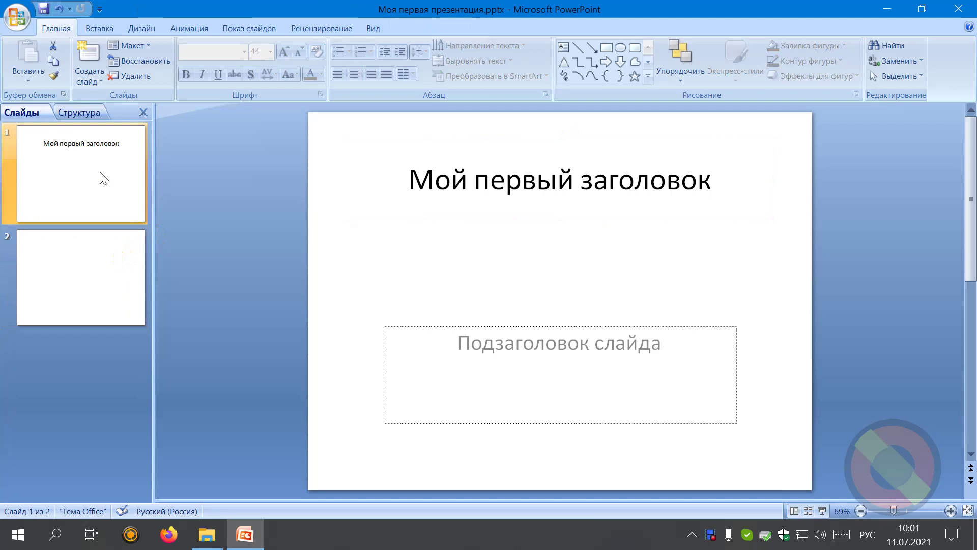
Step: Select the blank slide 2 for editing and show its transition options
left_click(97, 292)
left_click(77, 208)
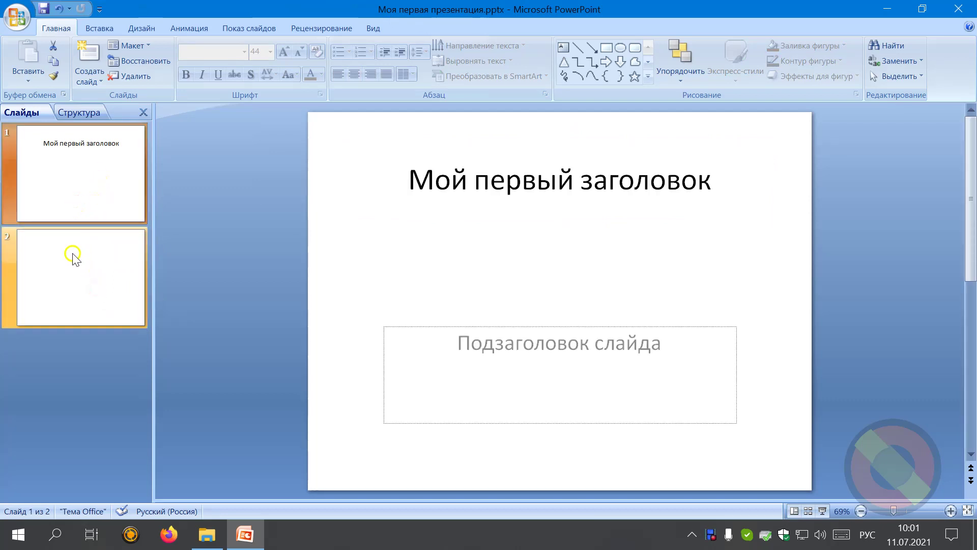
left_click(72, 284)
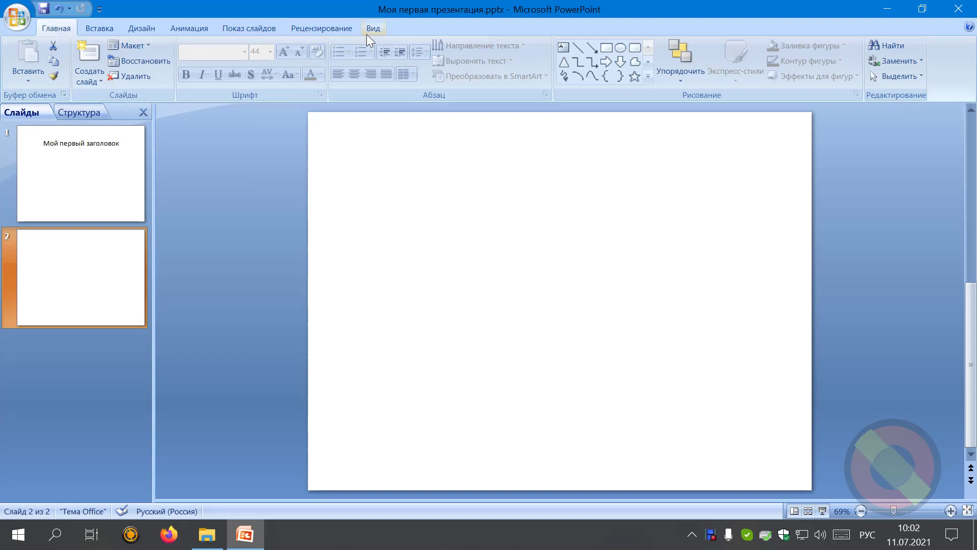
left_click(57, 26)
Step: Cycle through the ribbon tabs from Вид onward, stopping on Показ слайдов
left_click(183, 31)
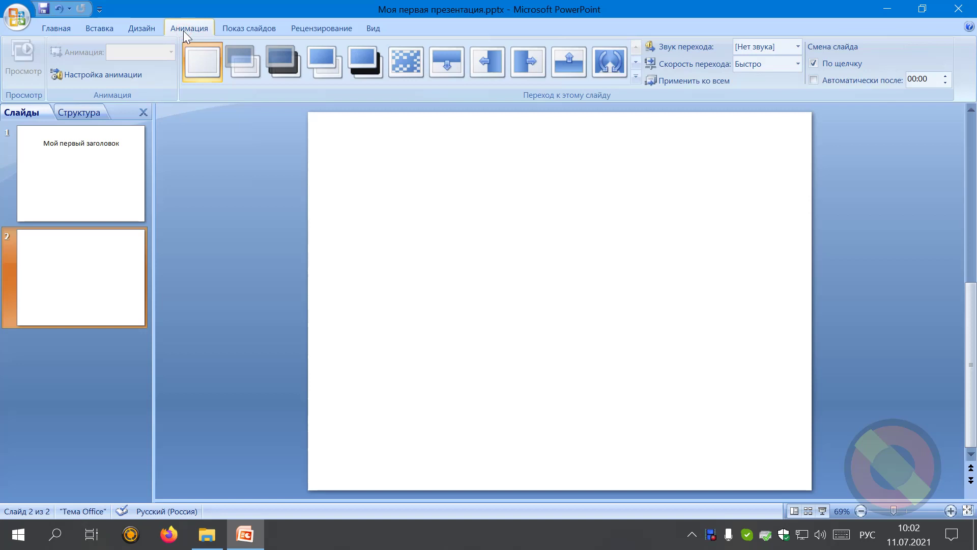
left_click(378, 29)
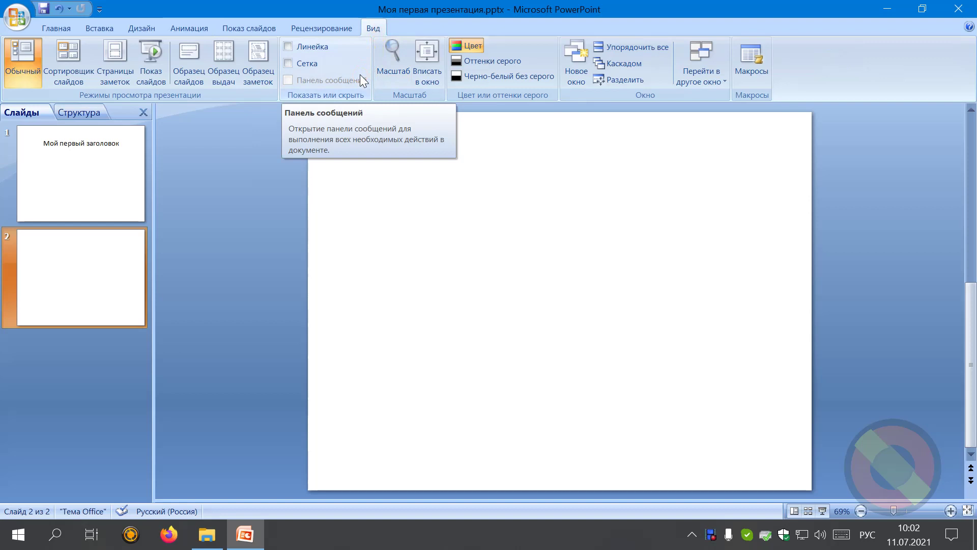
scroll(361, 75, "up", 1)
scroll(360, 75, "up", 1)
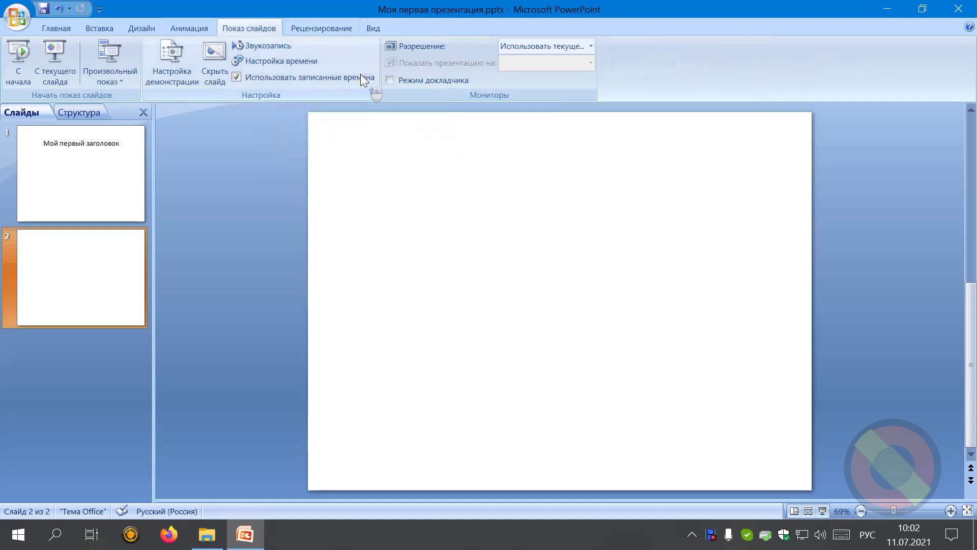
scroll(361, 74, "up", 1)
scroll(361, 74, "up", 1)
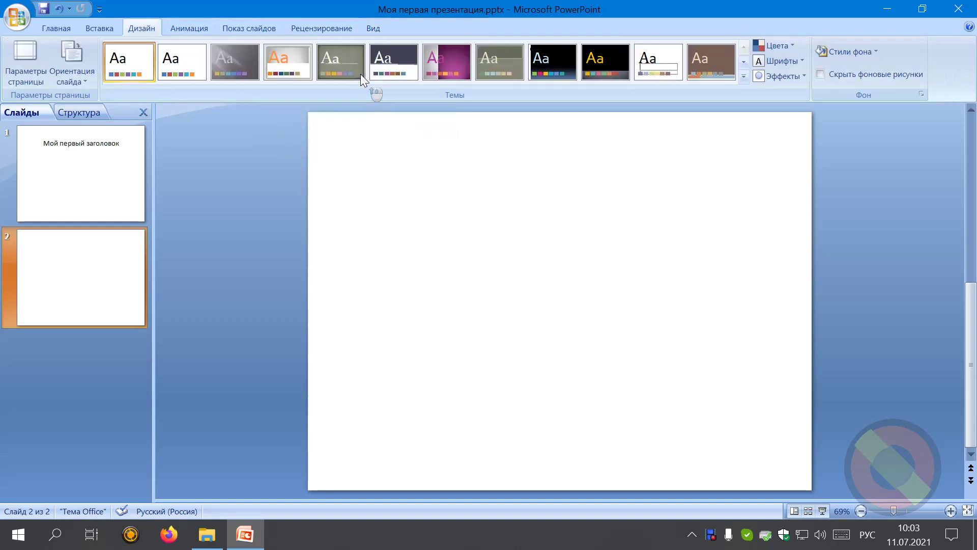
scroll(361, 75, "up", 1)
scroll(360, 74, "up", 1)
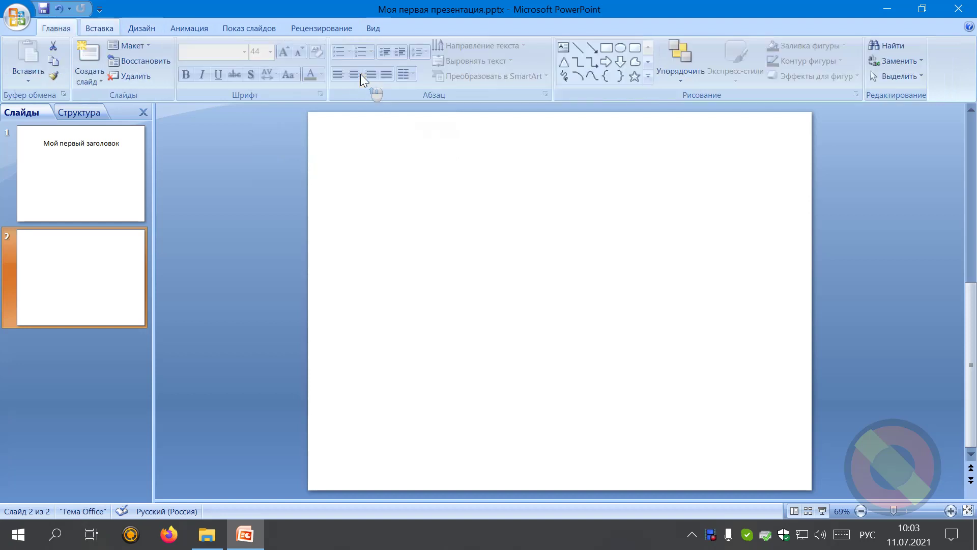
scroll(361, 74, "down", 1)
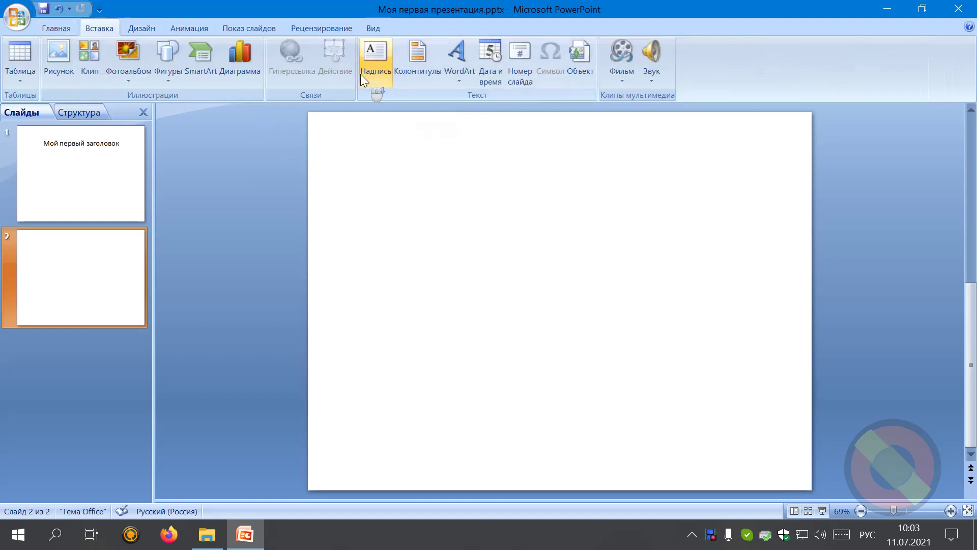
scroll(362, 74, "down", 1)
scroll(361, 74, "down", 1)
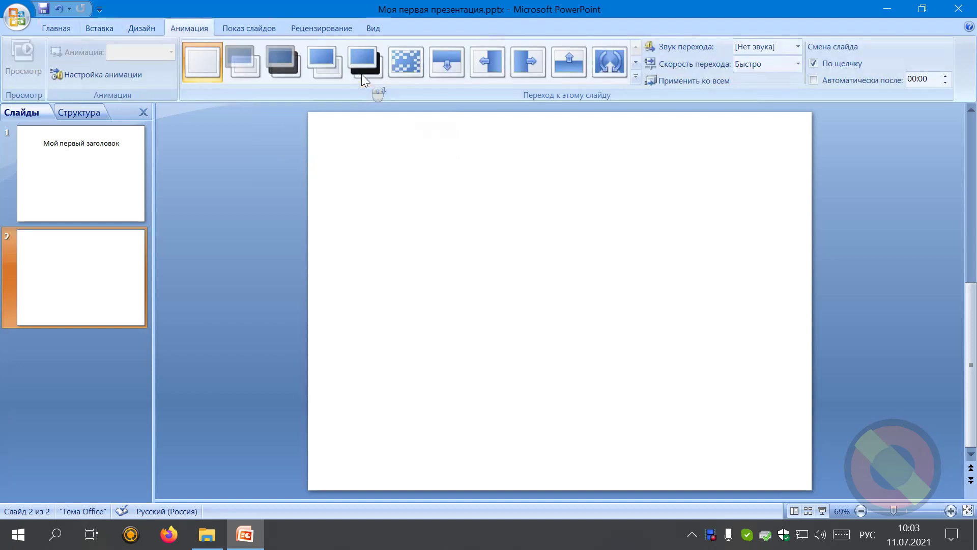
scroll(362, 74, "down", 1)
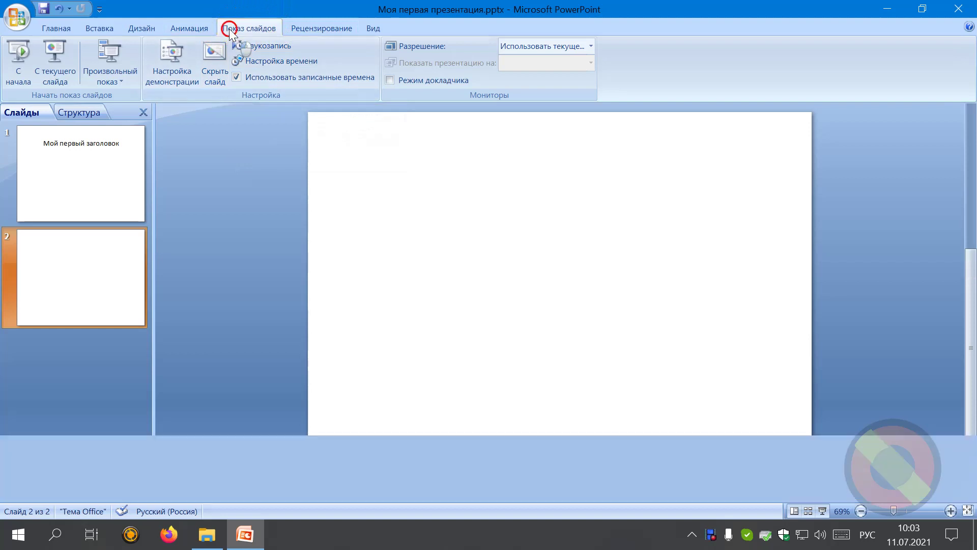
Step: Collapse the ribbon from Показ слайдов, then expand it again on Главная
double_click(229, 29)
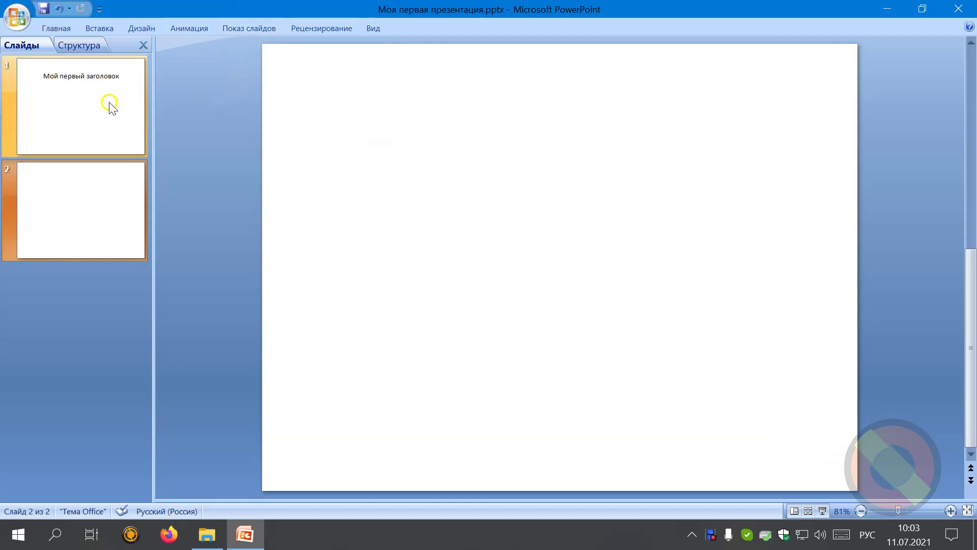
double_click(65, 32)
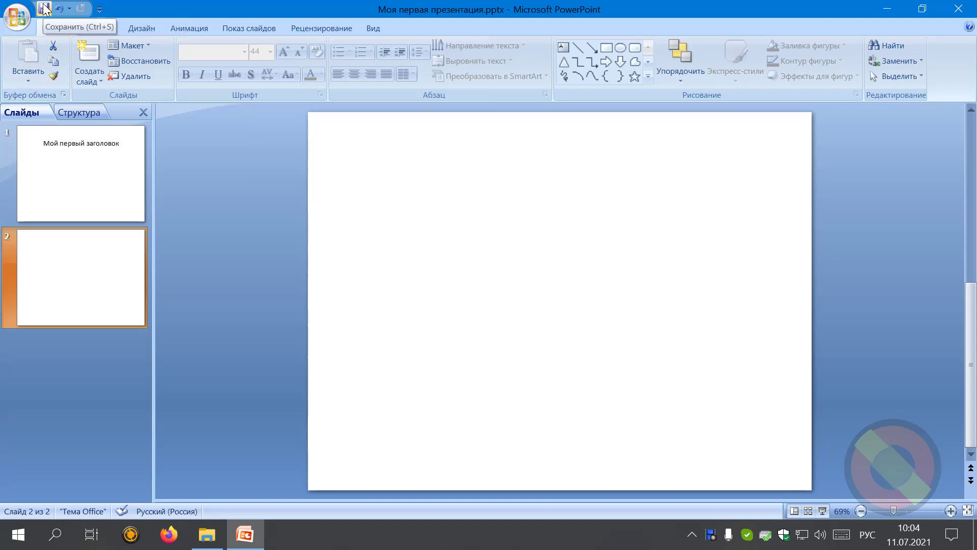
left_click(168, 147)
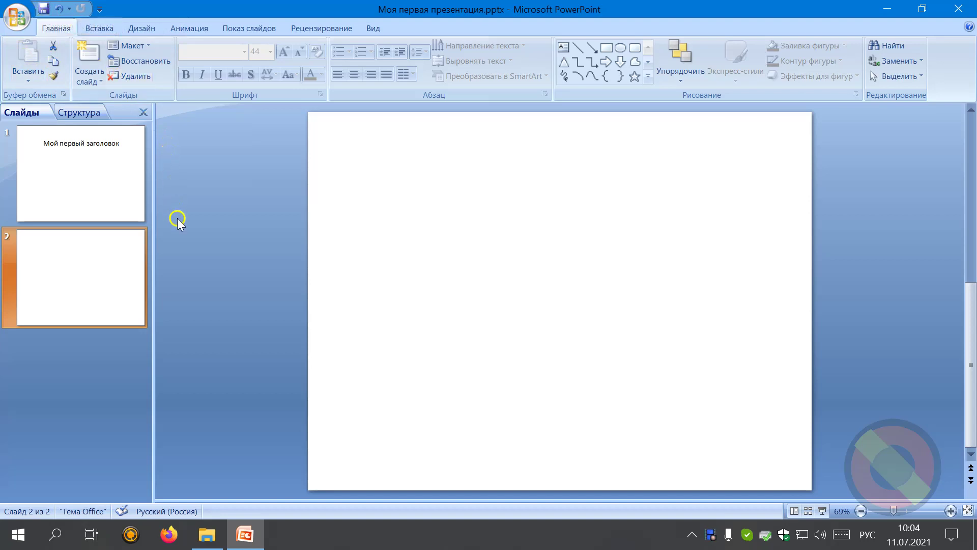
left_click(321, 321)
left_click(283, 400)
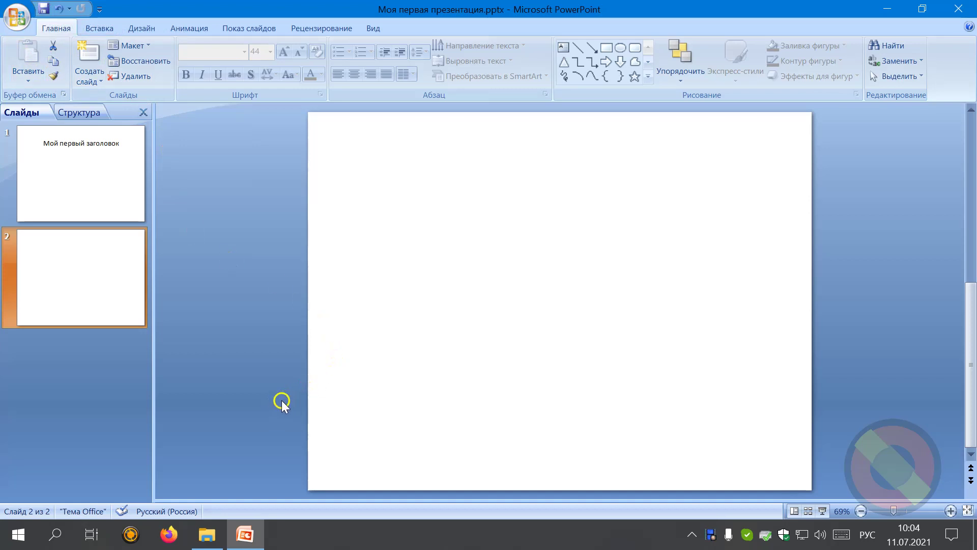
left_click(252, 417)
left_click(250, 426)
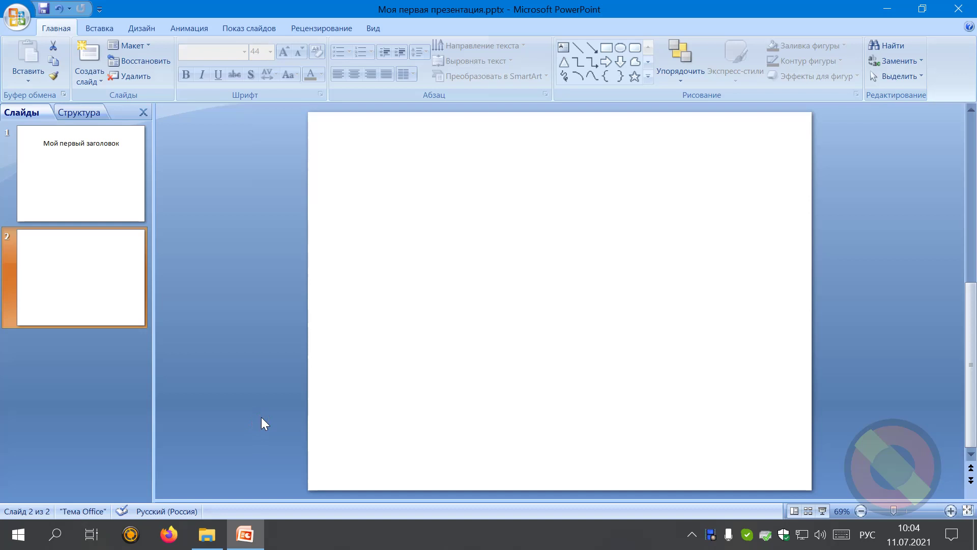
left_click(155, 465)
left_click(154, 154)
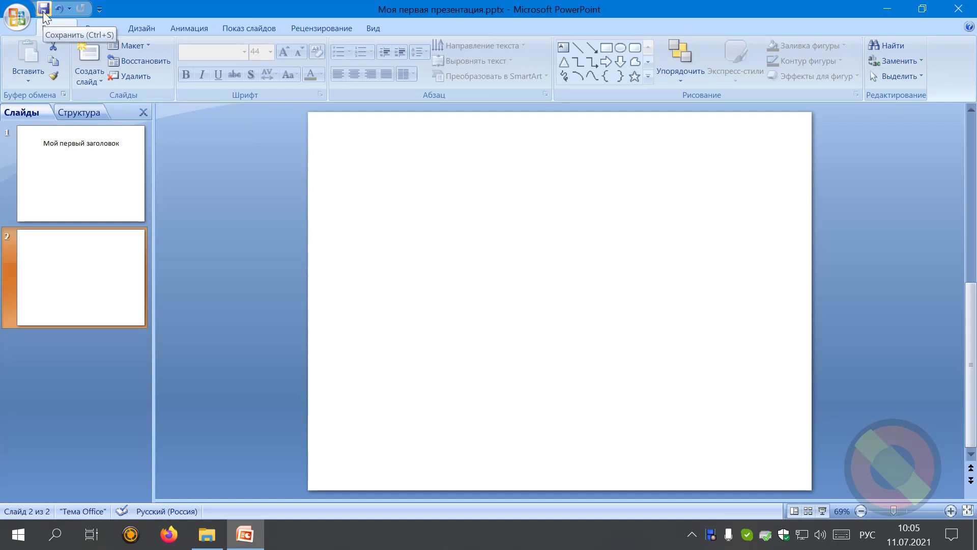
left_click(43, 9)
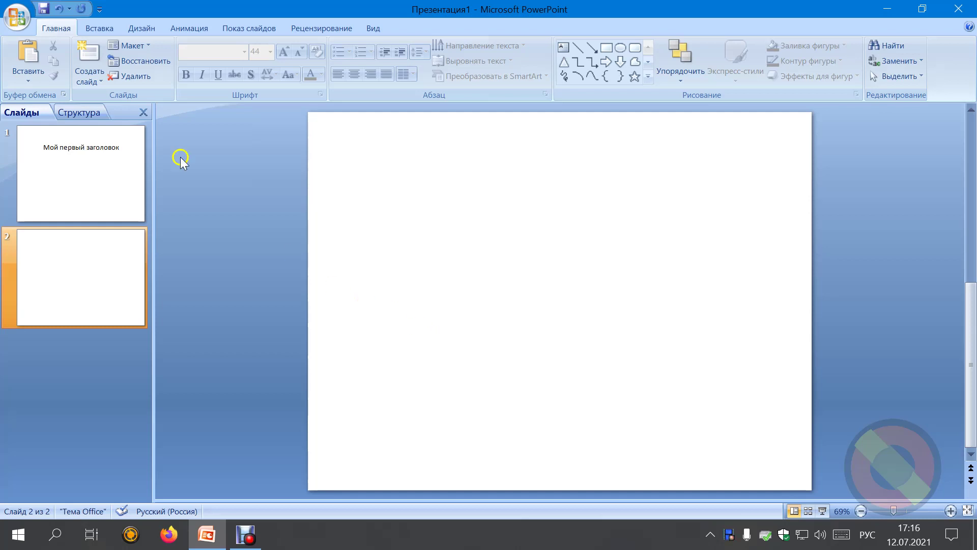
Step: In PowerPoint Options' saving settings, enable Автосохранение every 5 minutes instead of 10
left_click(4, 8)
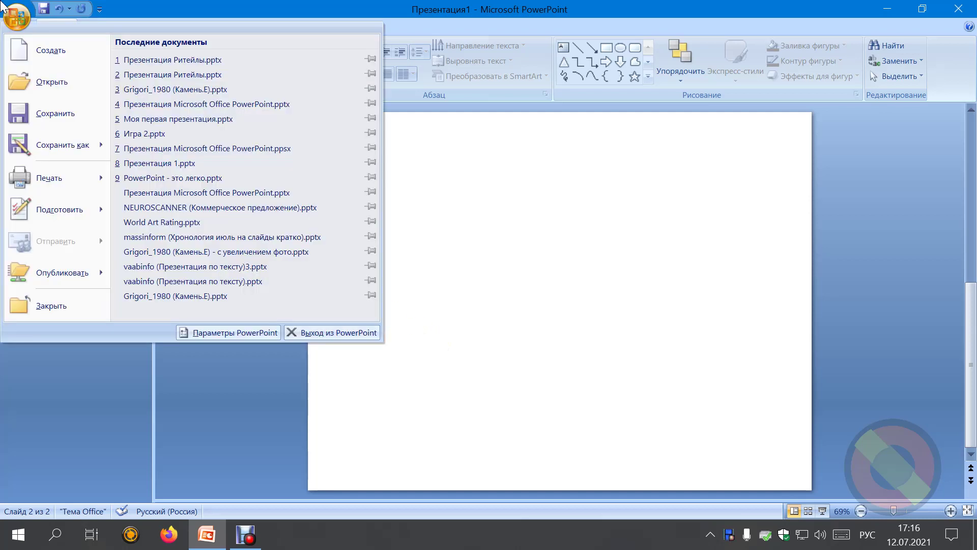
left_click(219, 334)
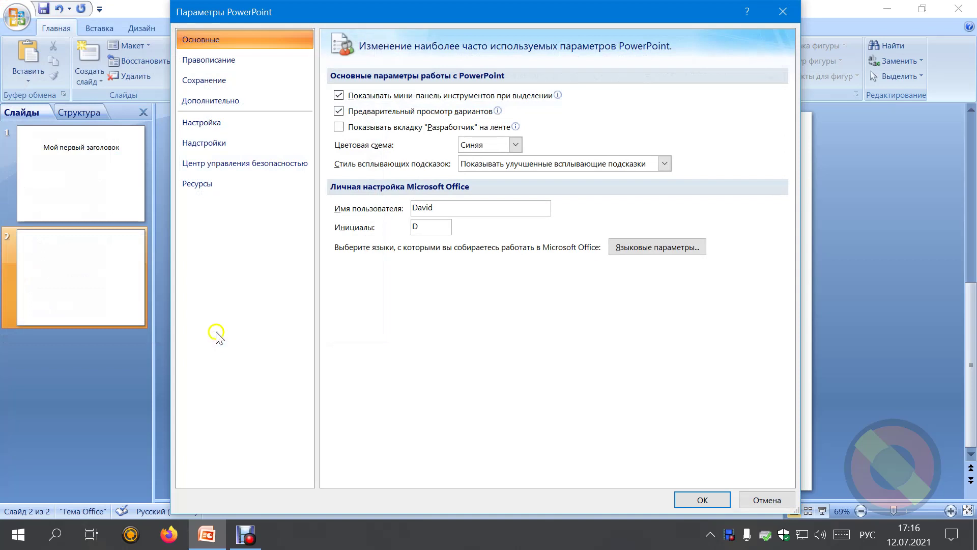
left_click(223, 81)
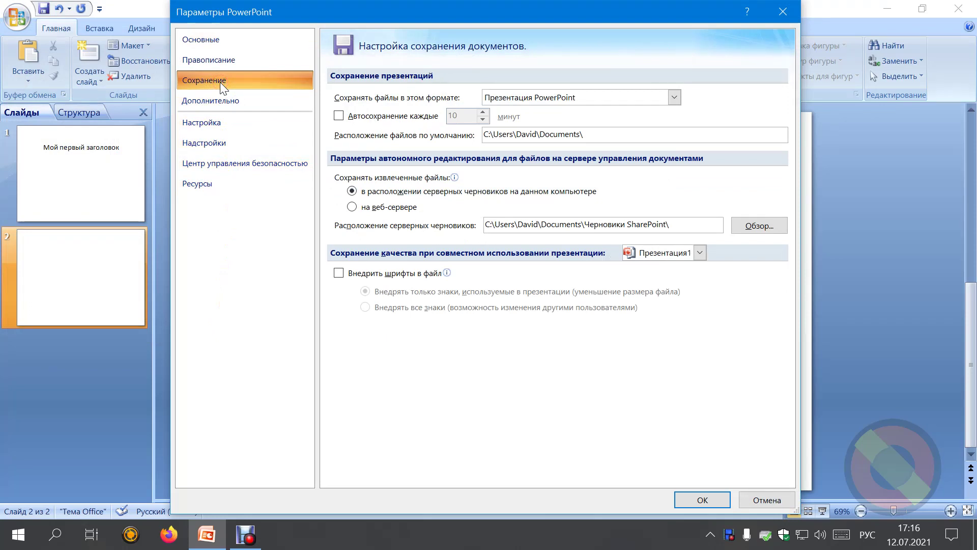
left_click(339, 117)
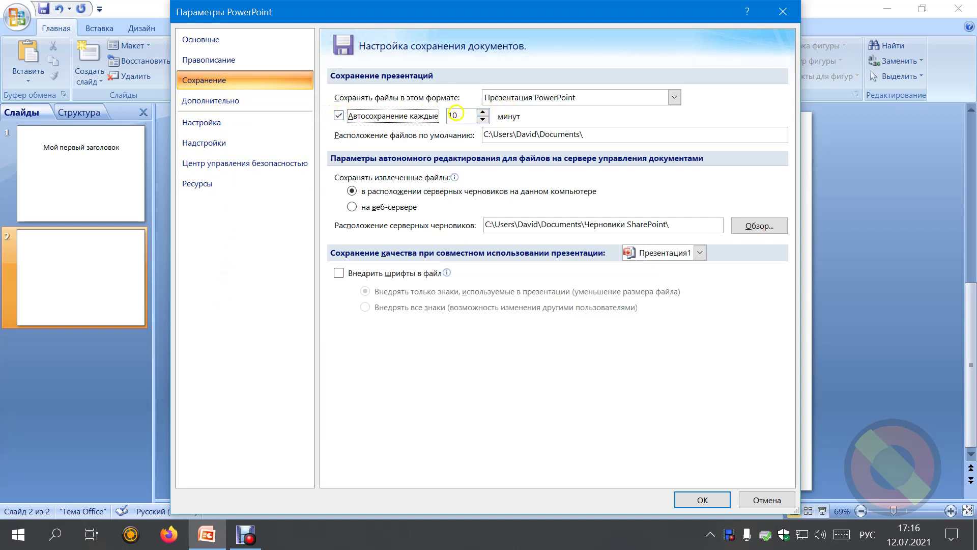
left_click_drag(454, 114, 447, 116)
type("5")
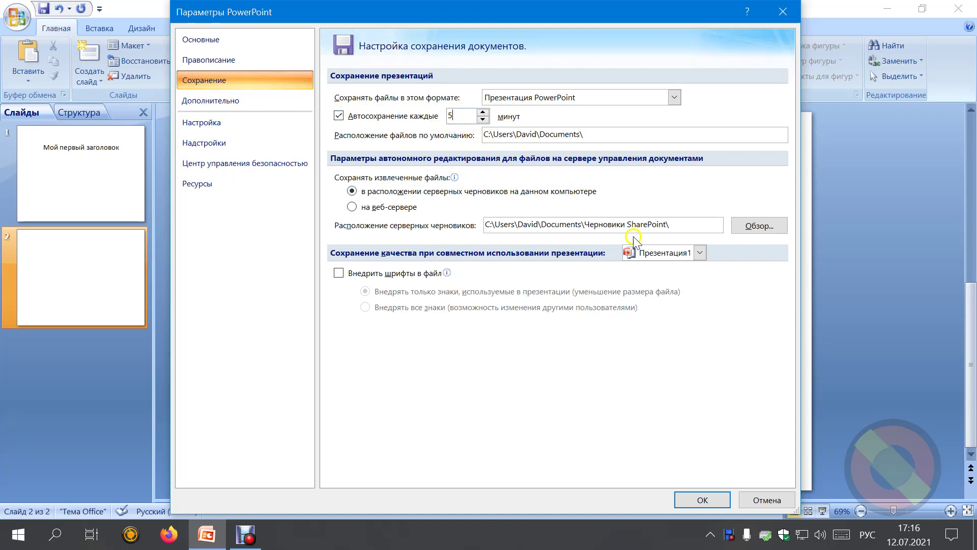
left_click(713, 501)
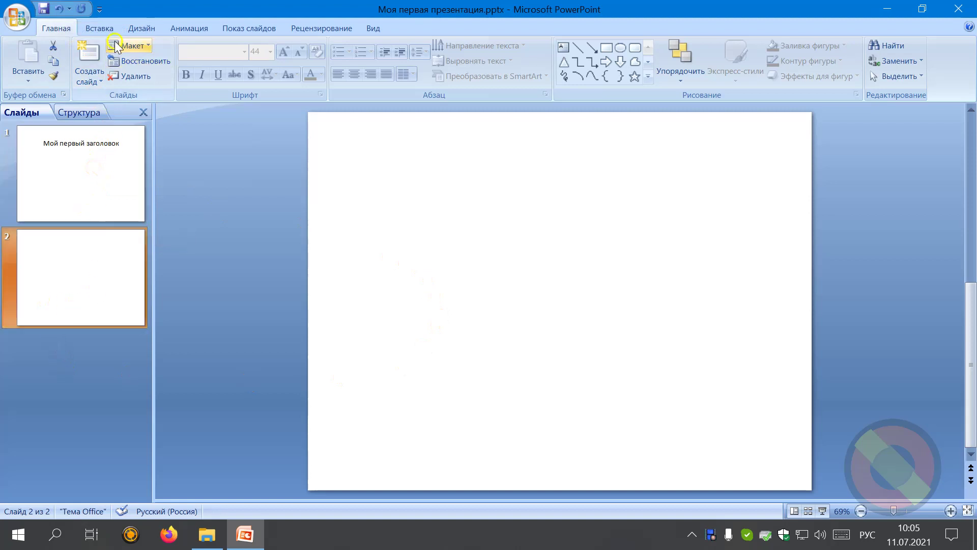
Step: Draw a rectangle from slide 2's top-left corner and enlarge it to a 19,05 cm blue square
left_click(100, 28)
left_click(170, 72)
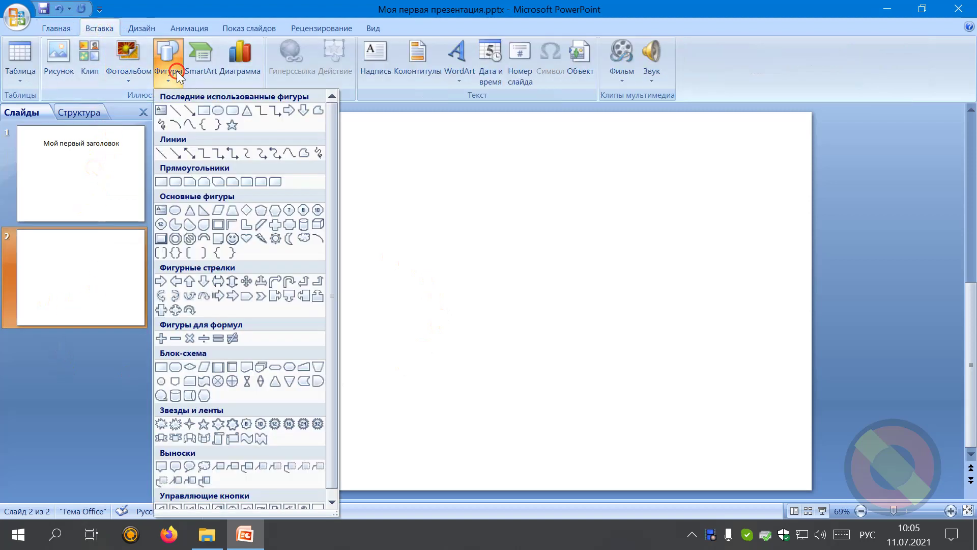
left_click(204, 109)
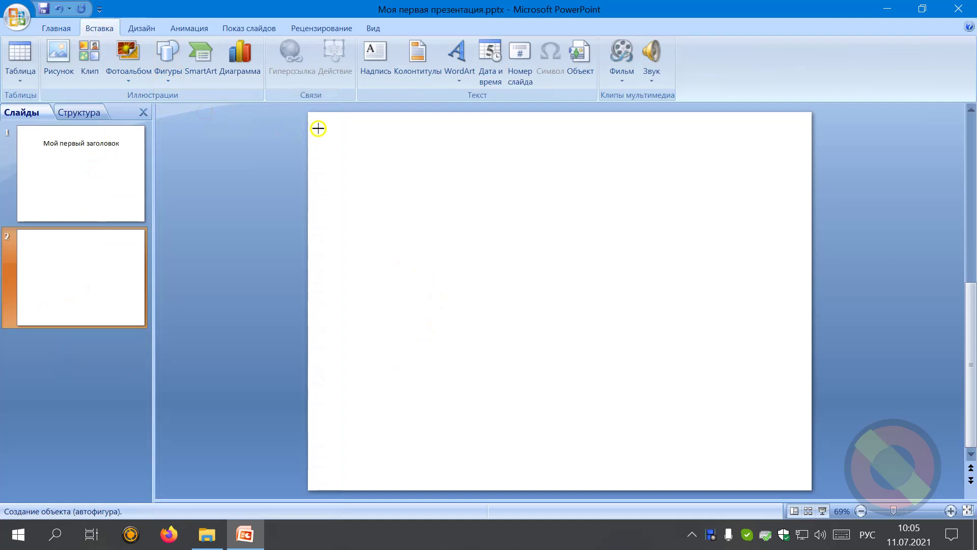
mouse_move(309, 113)
left_mouse_down()
mouse_move(570, 371)
mouse_move(506, 336)
mouse_move(406, 210)
left_mouse_up()
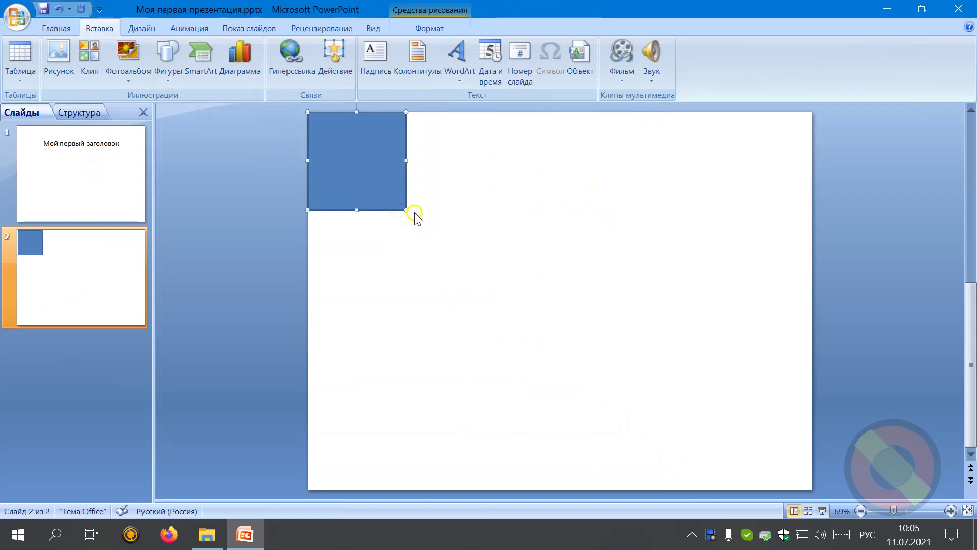
left_click_drag(406, 209, 675, 483)
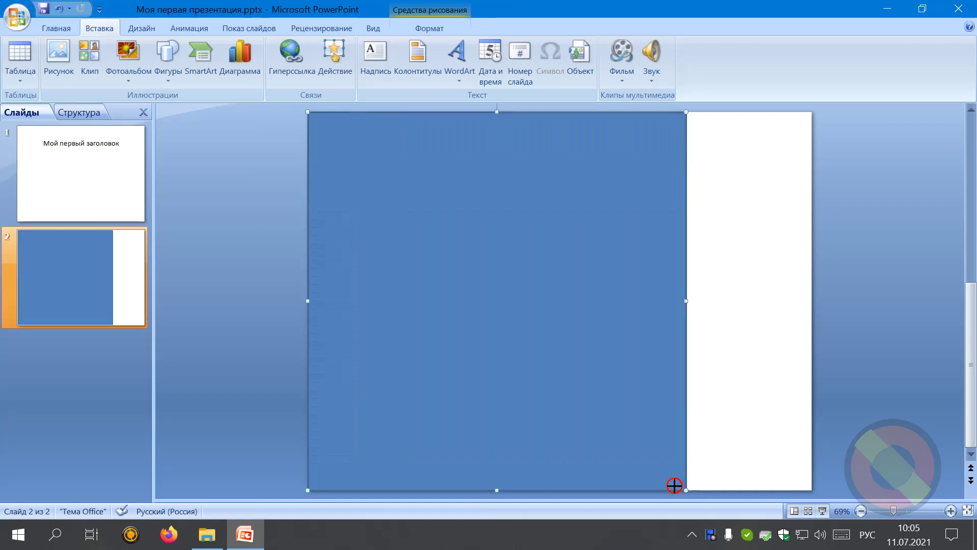
left_click(429, 28)
Step: Give the square on slide 2 a yellow shape fill and deselect it
left_click(411, 45)
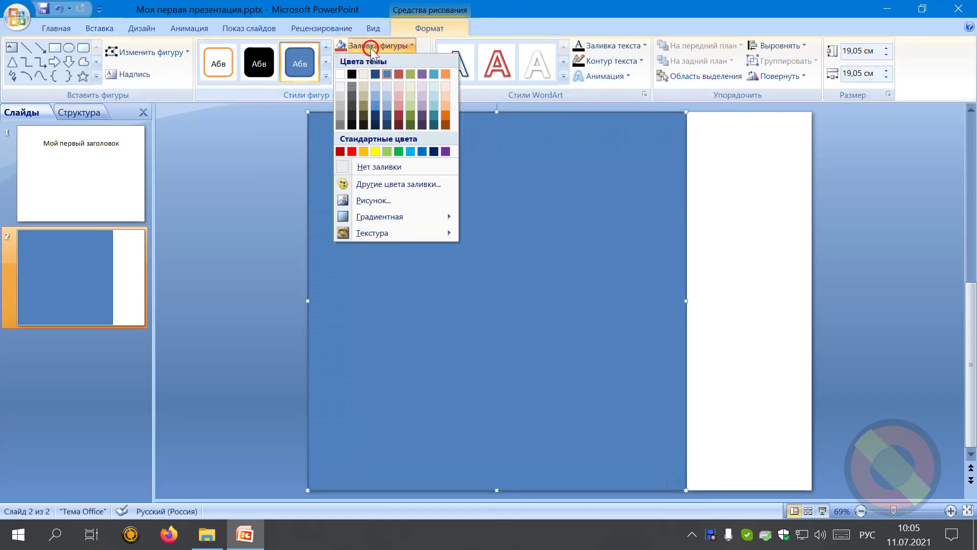
left_click(377, 151)
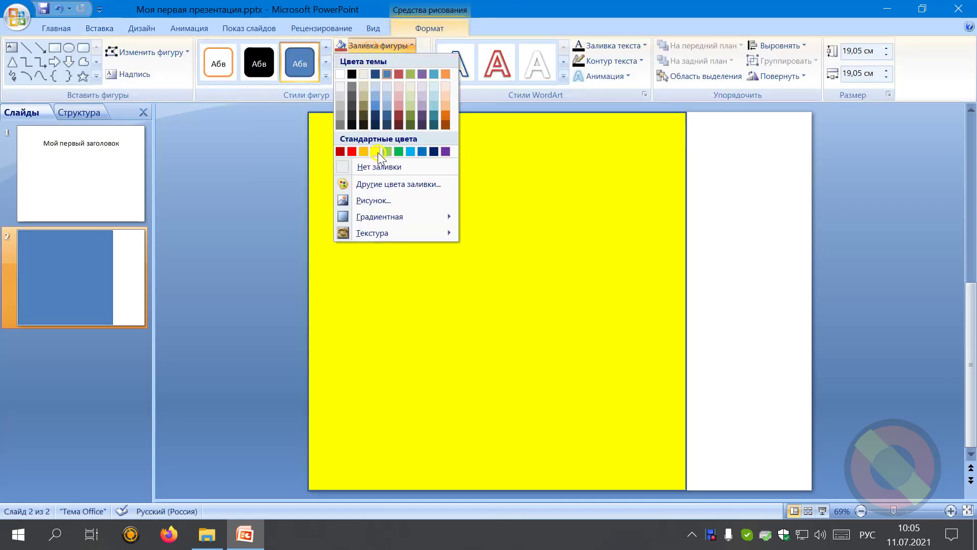
left_click(744, 276)
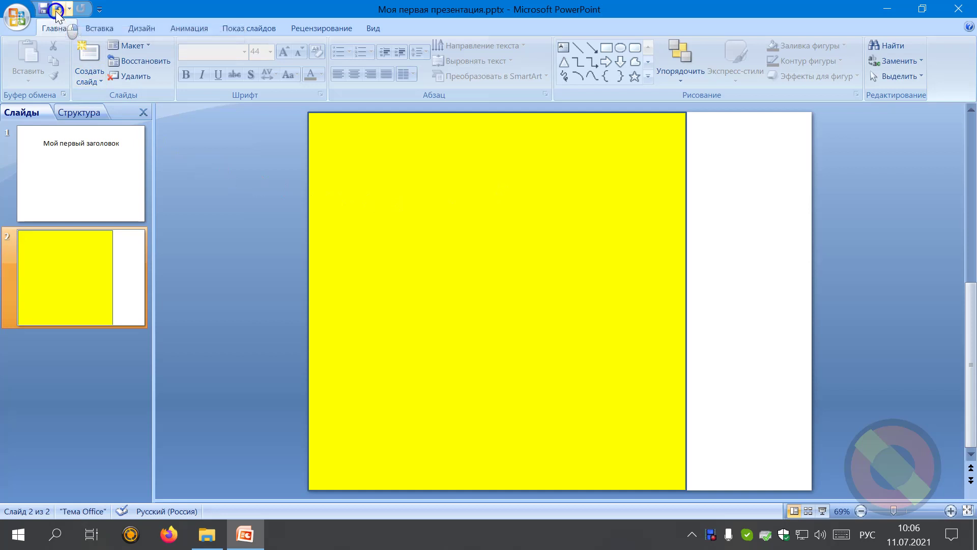
Step: Undo the yellow fill on the slide 2 rectangle
left_click(56, 11)
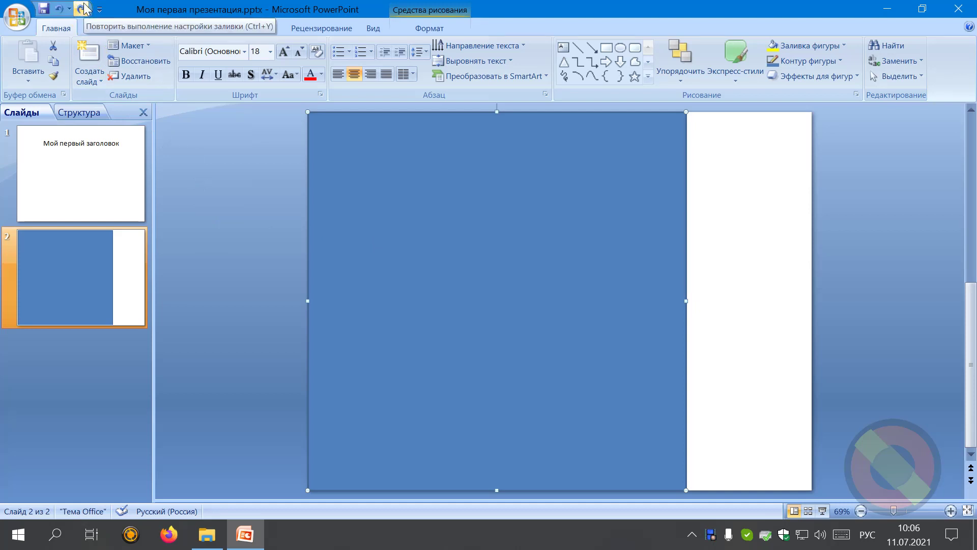
Step: Redo the yellow fill on the slide 2 square and deselect it
left_click(81, 8)
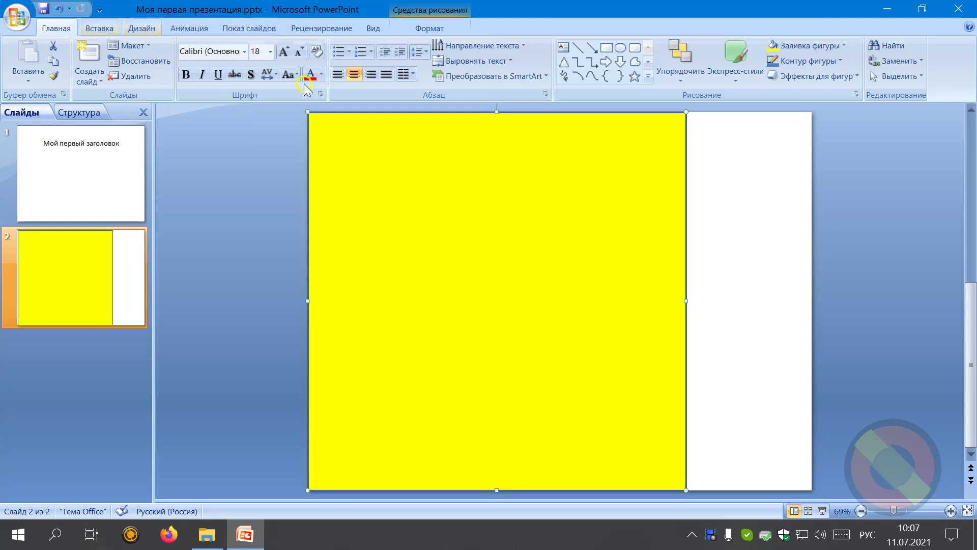
left_click(706, 320)
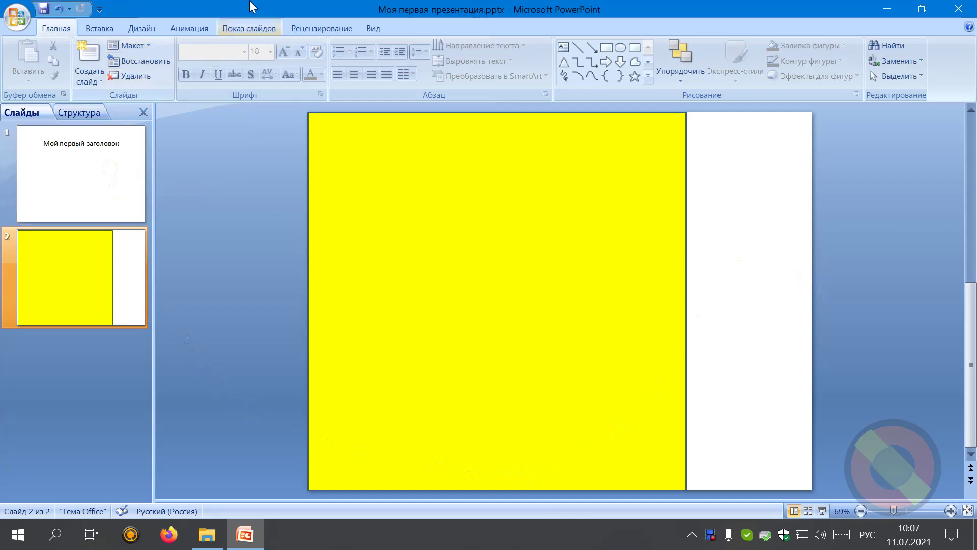
Step: Undo recent edits with Ctrl+Z, then go back to the title slide 'Мой первый заголовок'
key("ctrl+z")
key("ctrl+z")
key("ctrl+z")
key("ctrl+z")
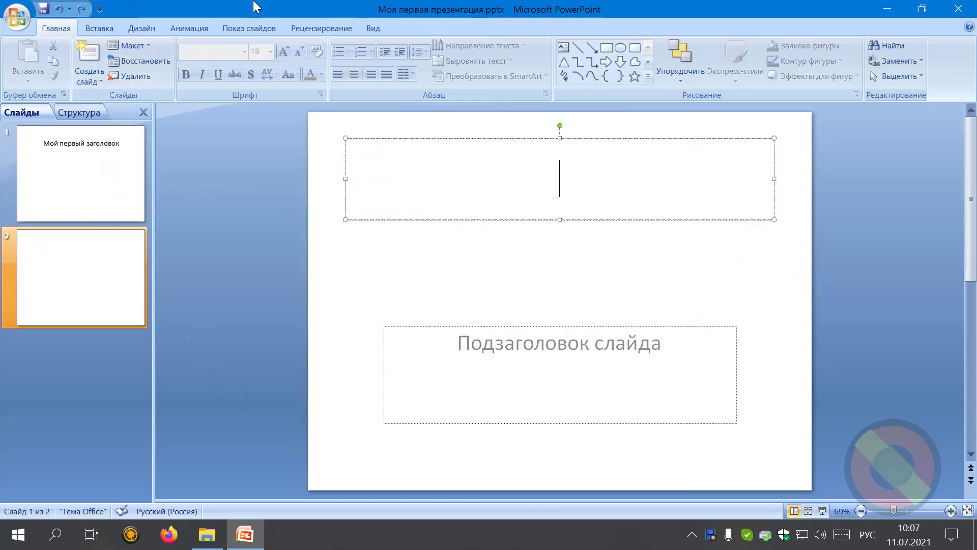
key("ctrl+z")
key("ctrl+z")
key("ctrl+z")
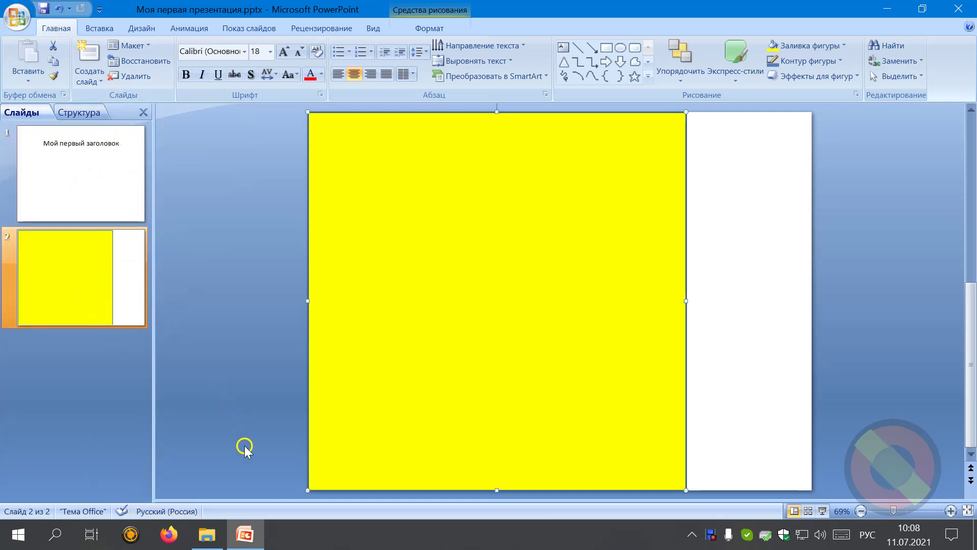
mouse_move(207, 535)
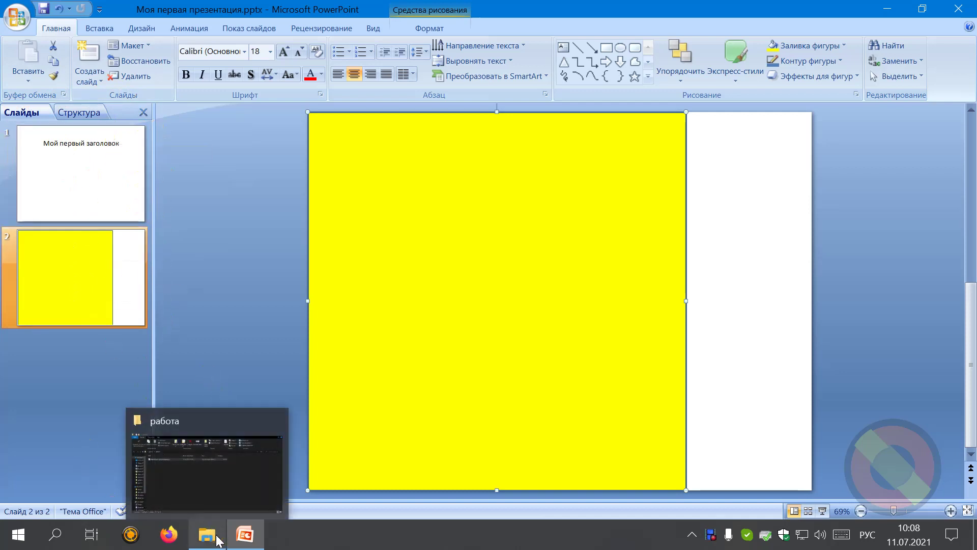
left_click(65, 141)
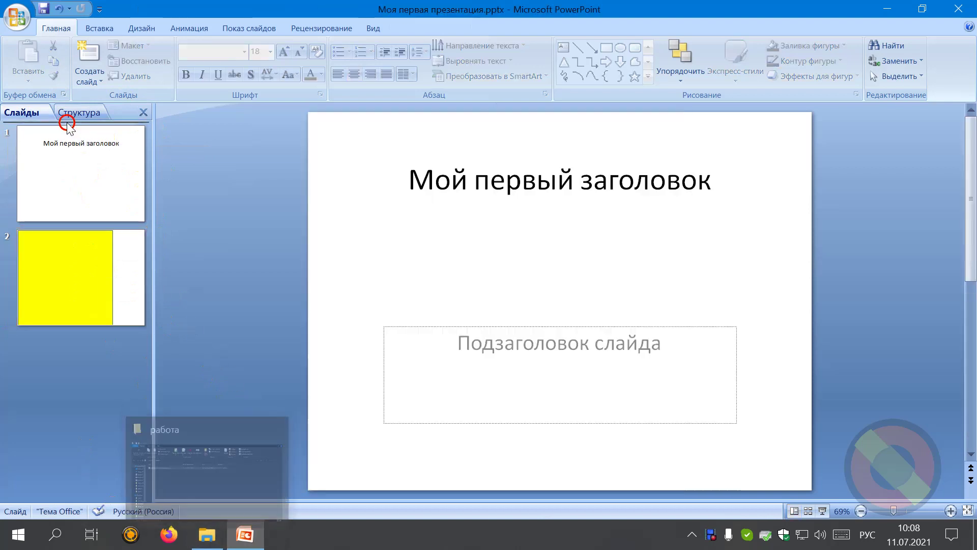
Step: Copy the title and yellow-square slides to the end, then copy all four, giving eight slides
right_click(65, 359)
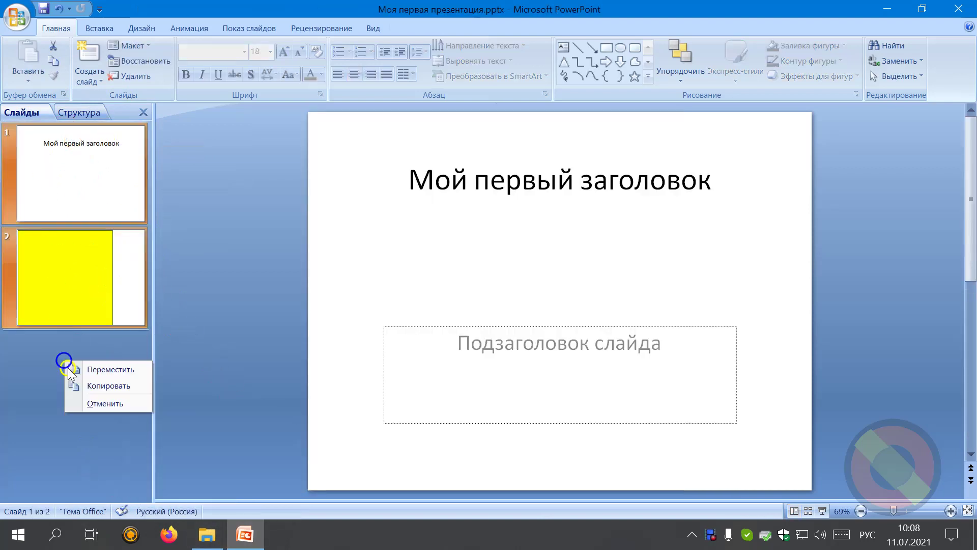
left_click(82, 395)
left_click(83, 277)
left_click(92, 168)
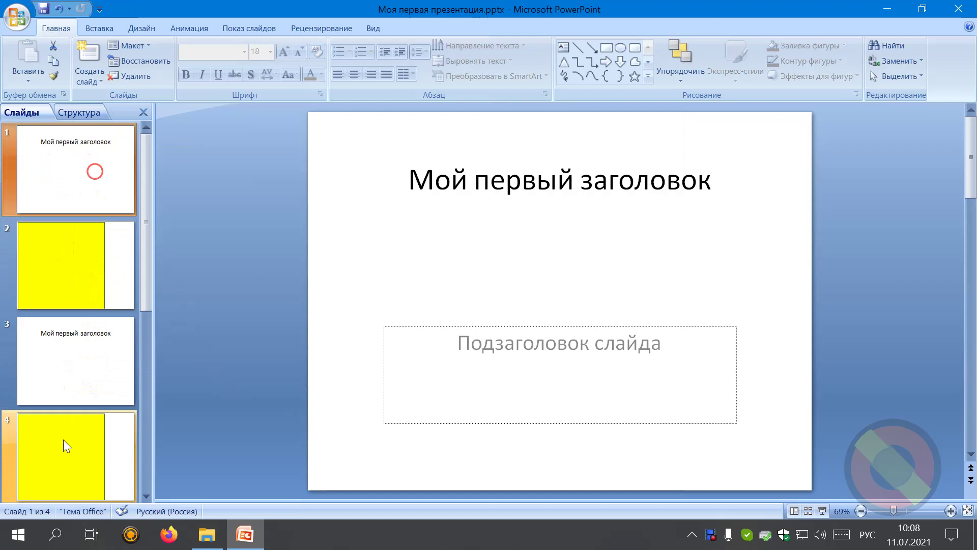
left_click(65, 430, "shift")
left_click_drag(71, 233, 77, 399)
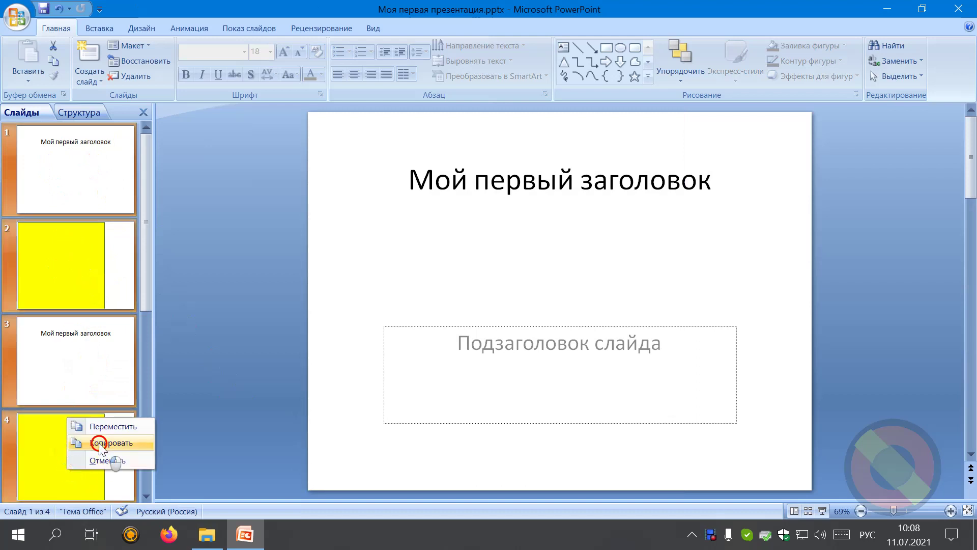
left_click(99, 442)
left_click(145, 253)
Step: Copy more slides to the end to reach 14 alternating slides, and view them in Slide Sorter
left_click_drag(145, 252, 146, 443)
key("ctrl+a")
left_click_drag(91, 366, 91, 466)
left_click(133, 477)
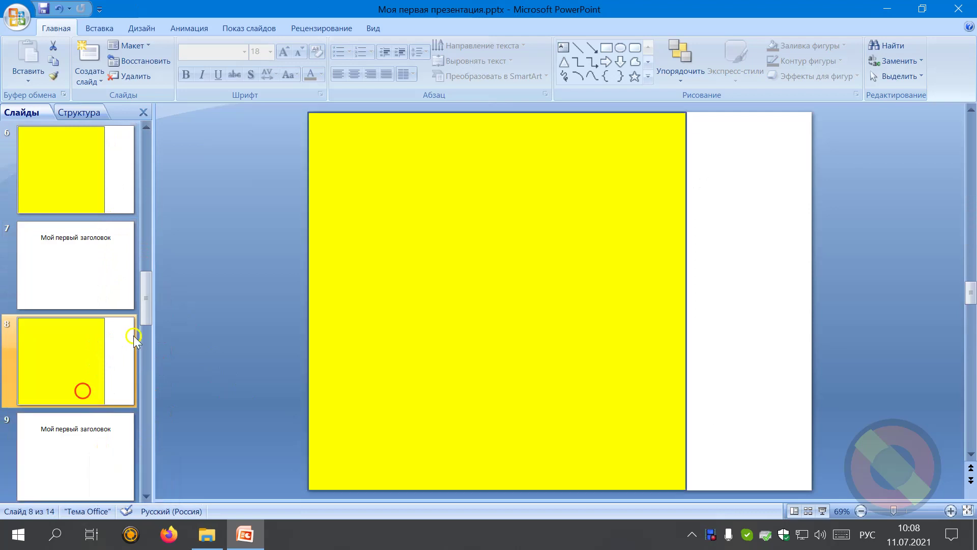
mouse_move(144, 300)
left_mouse_down()
mouse_move(143, 354)
mouse_move(148, 208)
left_mouse_up()
left_click_drag(137, 258, 141, 147)
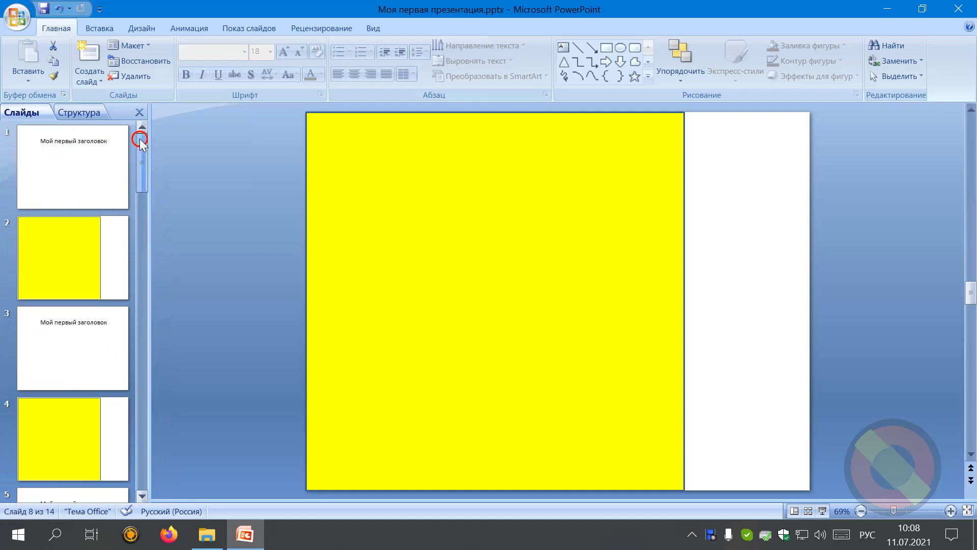
left_click(808, 510)
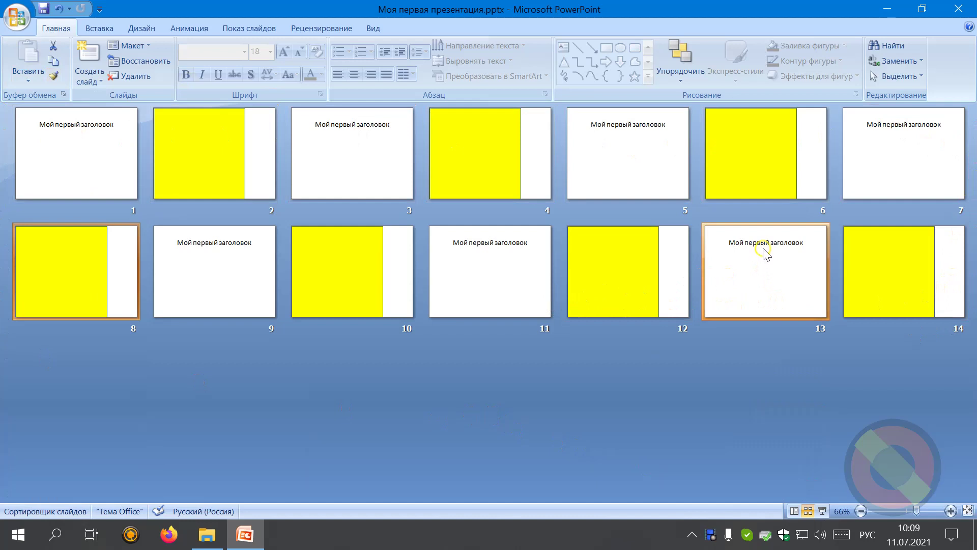
Step: Open slide 13 from Slide Sorter and start the slide show from it
double_click(744, 251)
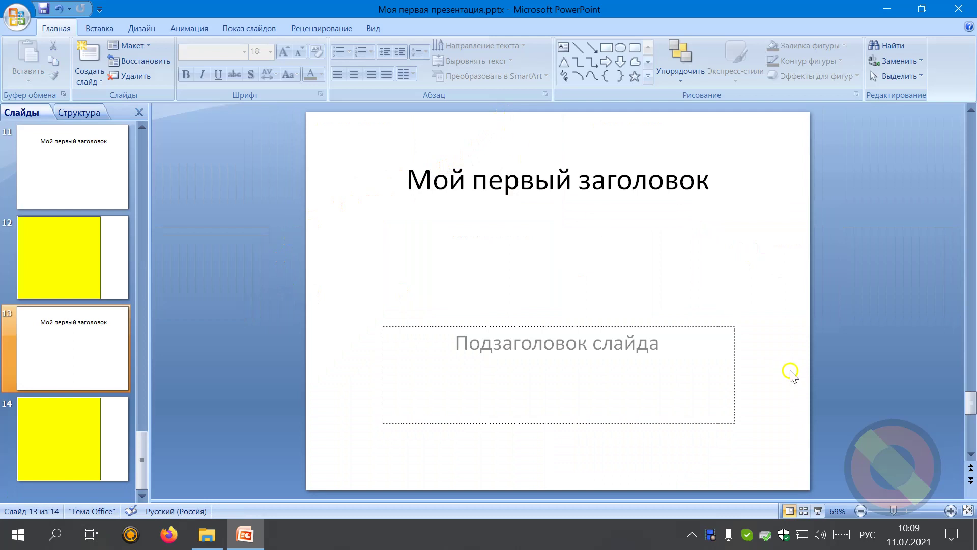
left_click(817, 511)
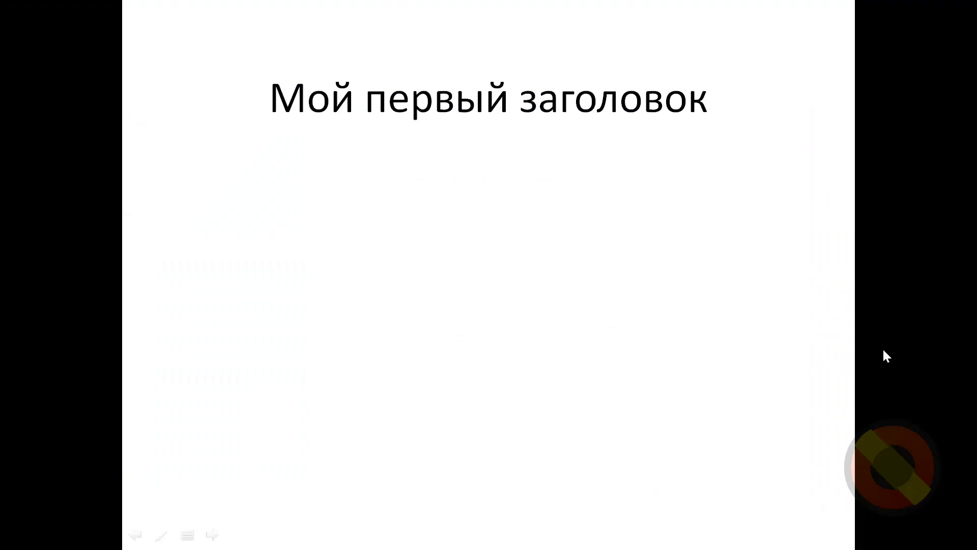
Step: Advance through the full-screen slide show, briefly opening its options menu, then end it with Escape
left_click(786, 270)
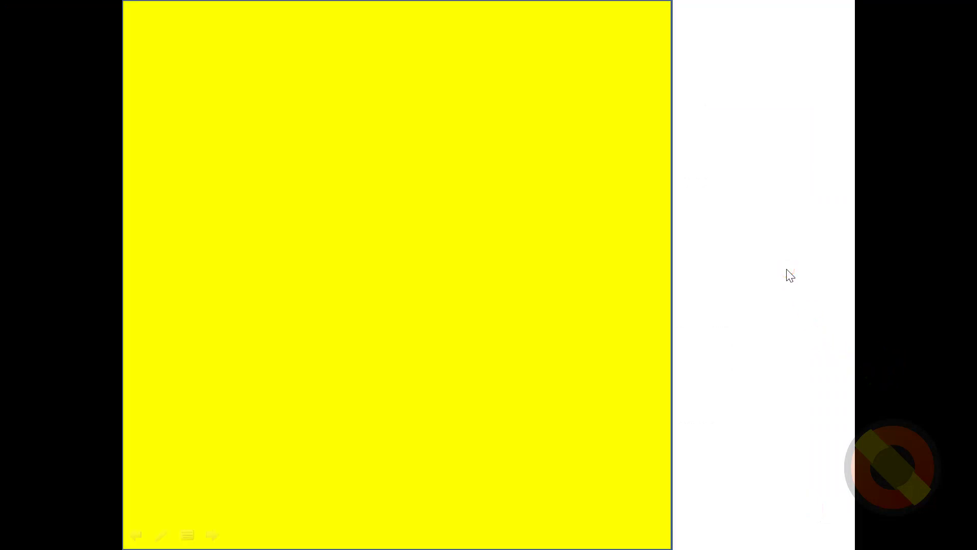
left_click(713, 323)
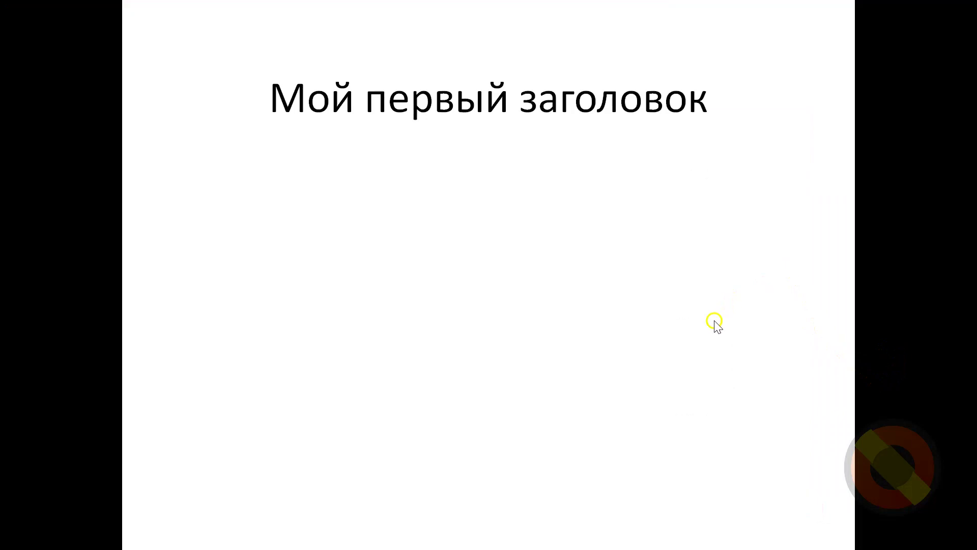
left_click(841, 245)
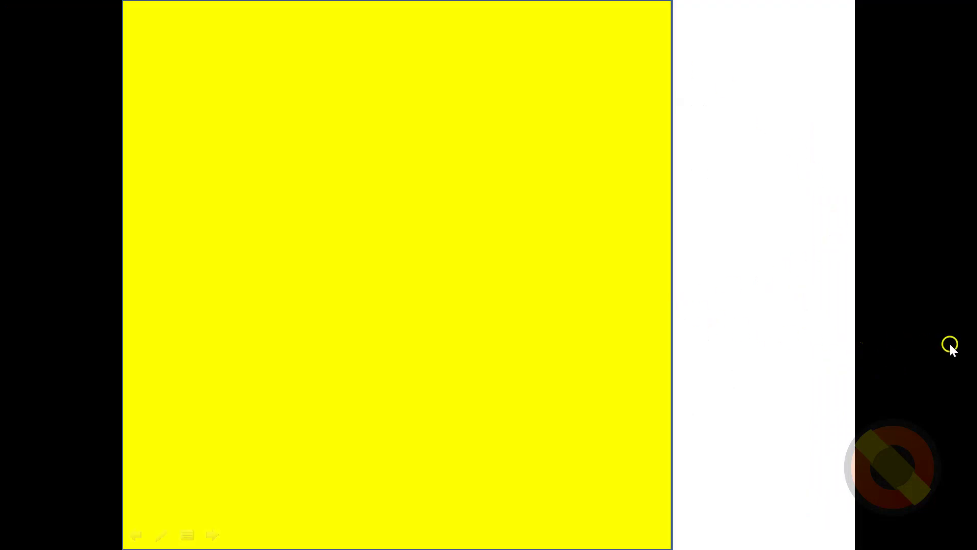
left_click(949, 345)
left_click(963, 351)
right_click(965, 356)
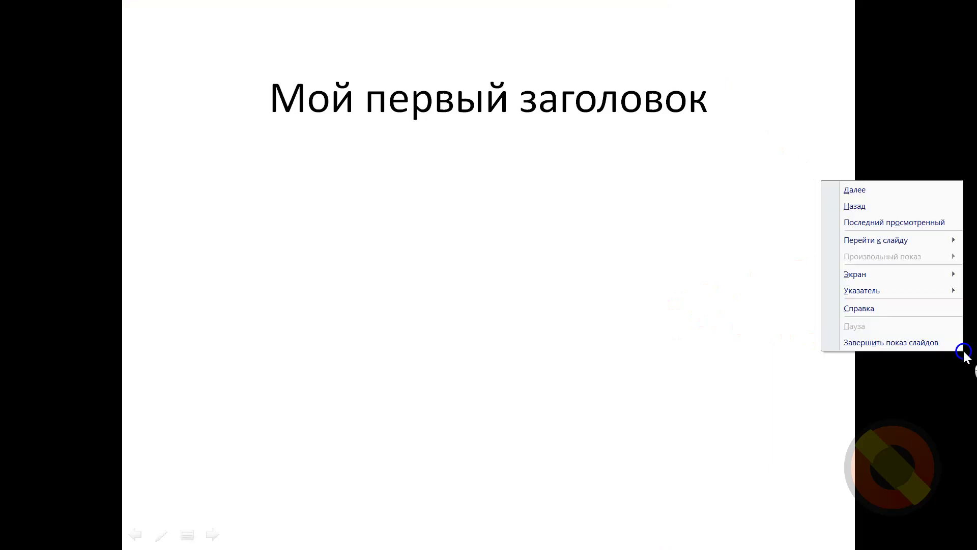
left_click(932, 405)
left_click(933, 404)
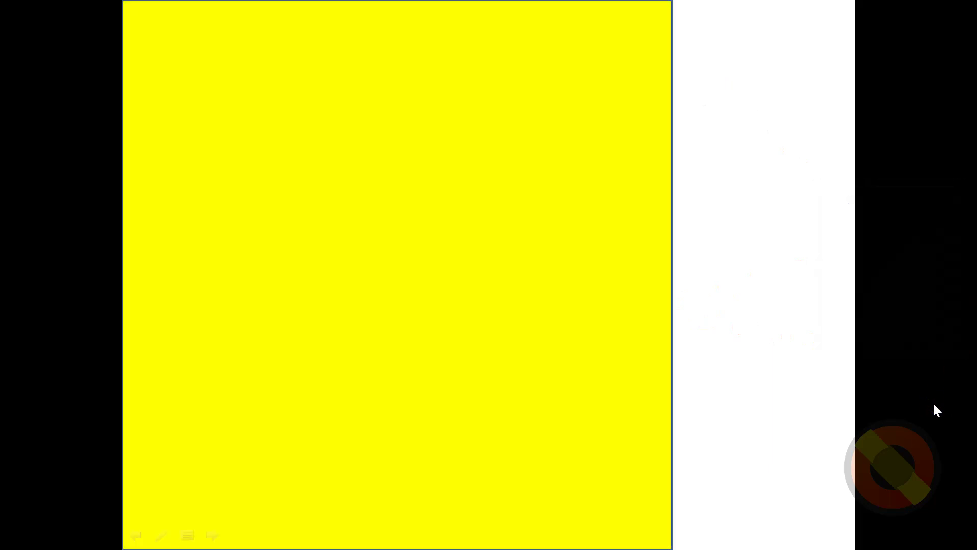
left_click(934, 406)
left_click(934, 405)
left_click(934, 405)
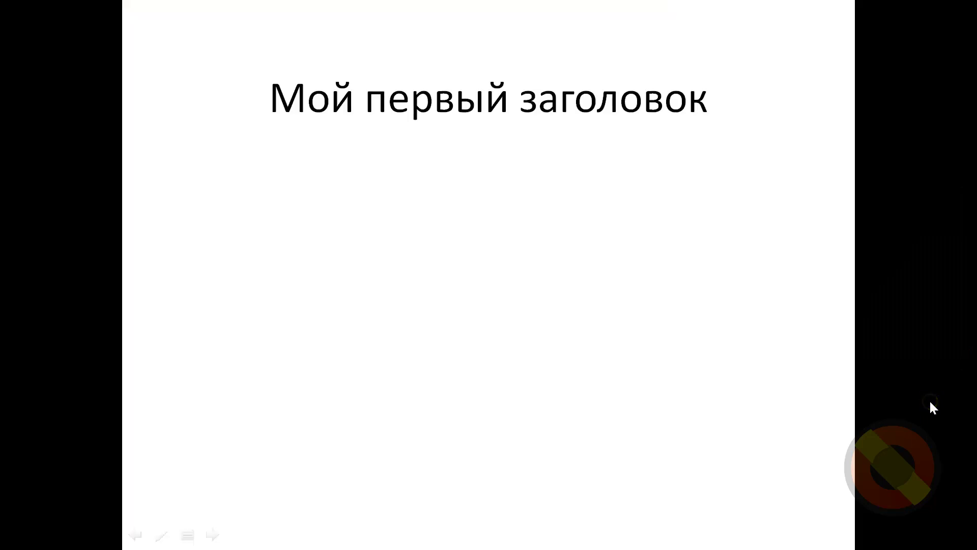
left_click(934, 407)
key("Escape")
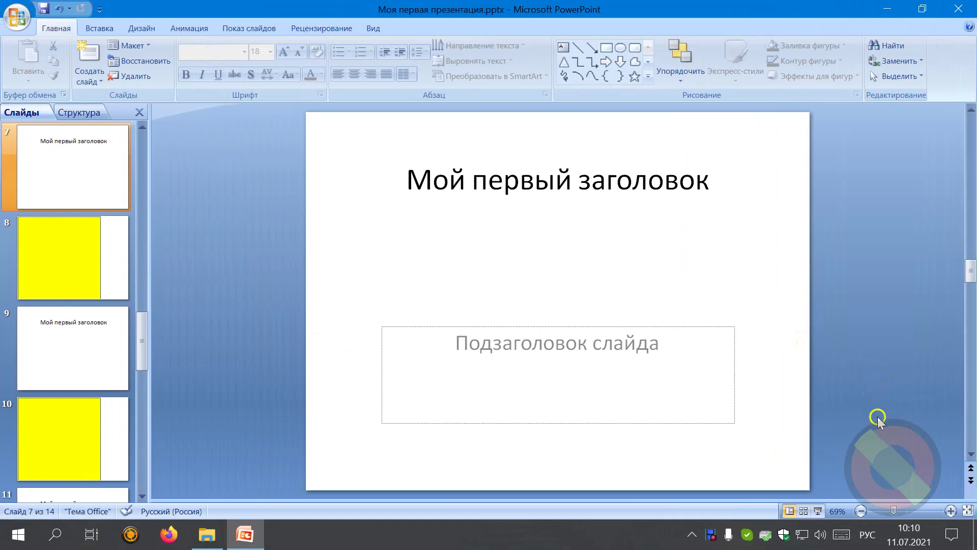
left_click(894, 512)
left_click_drag(894, 513, 910, 512)
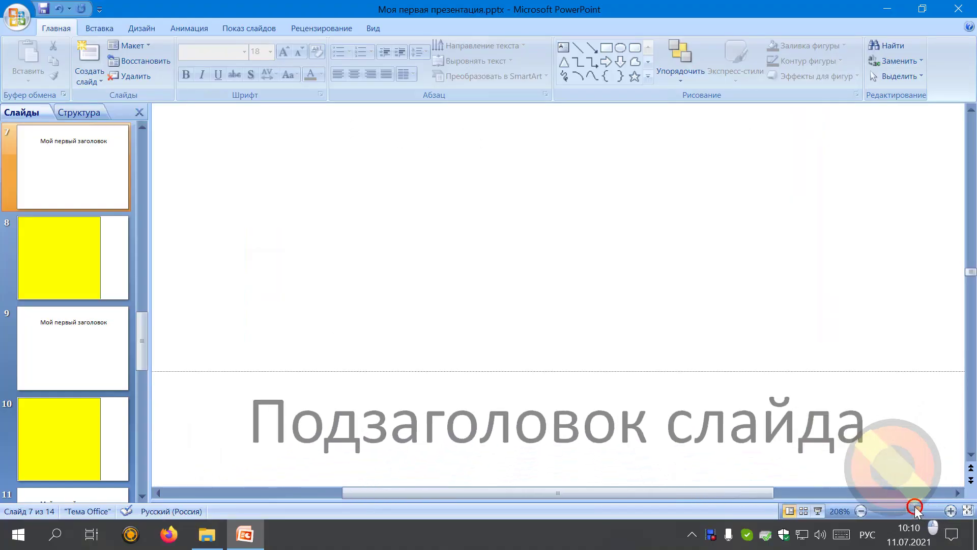
left_click_drag(909, 512, 869, 509)
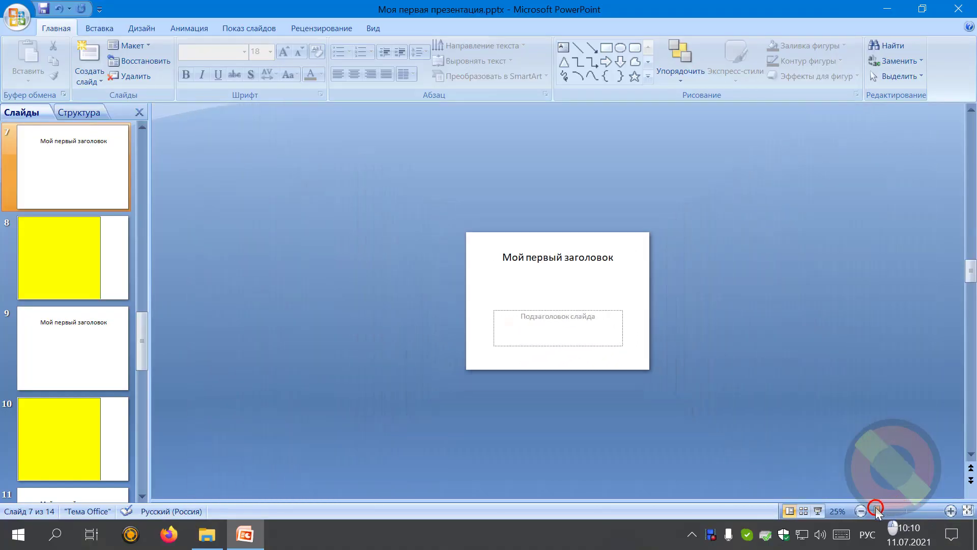
left_click_drag(865, 511, 914, 509)
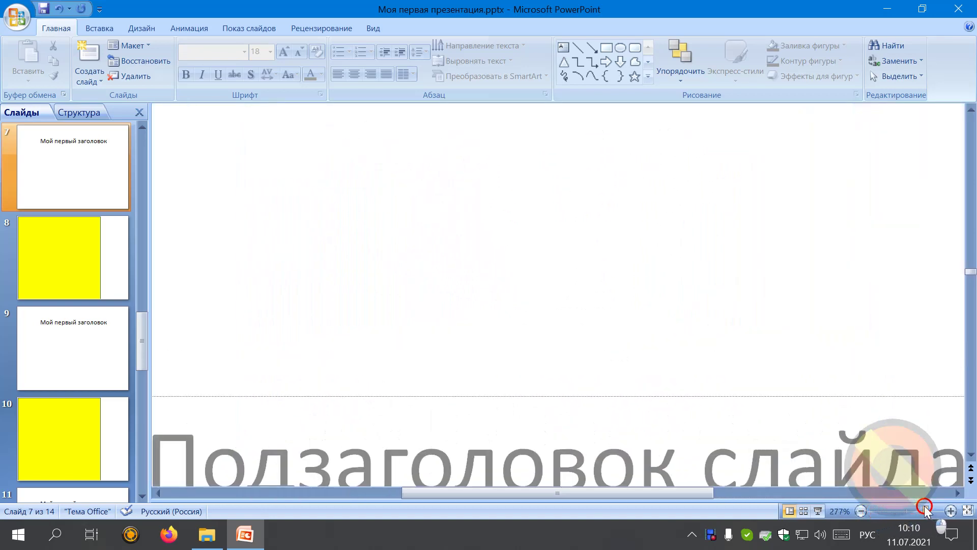
left_click_drag(914, 509, 894, 510)
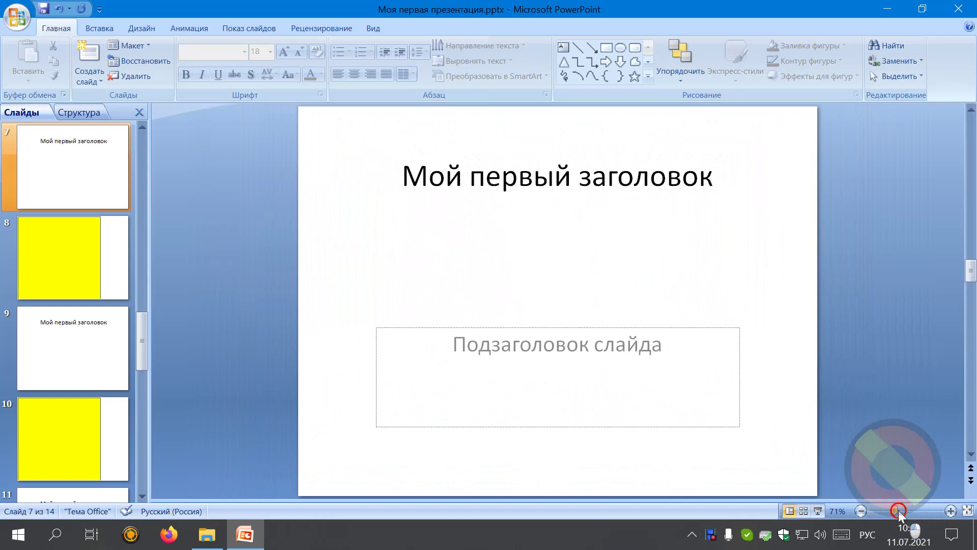
left_click_drag(895, 511, 929, 511)
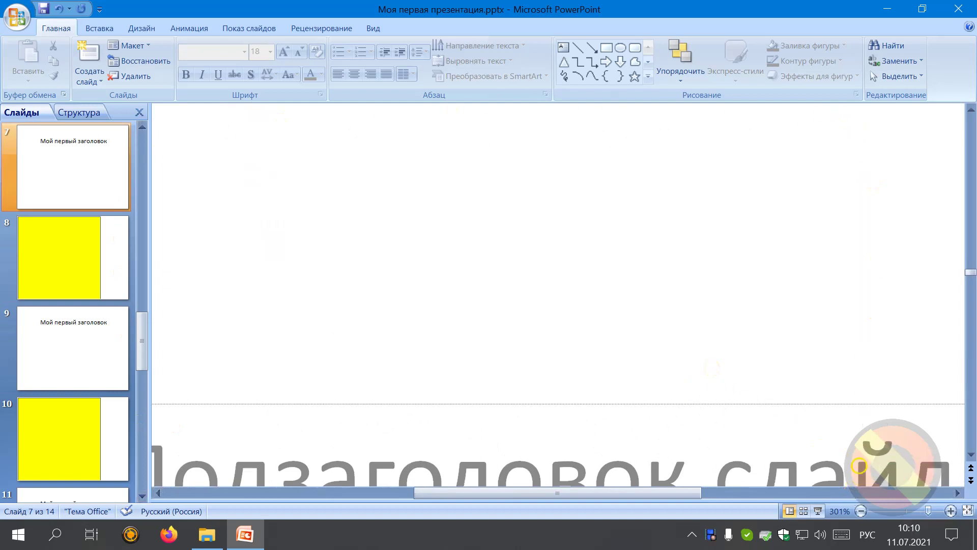
left_click(968, 511)
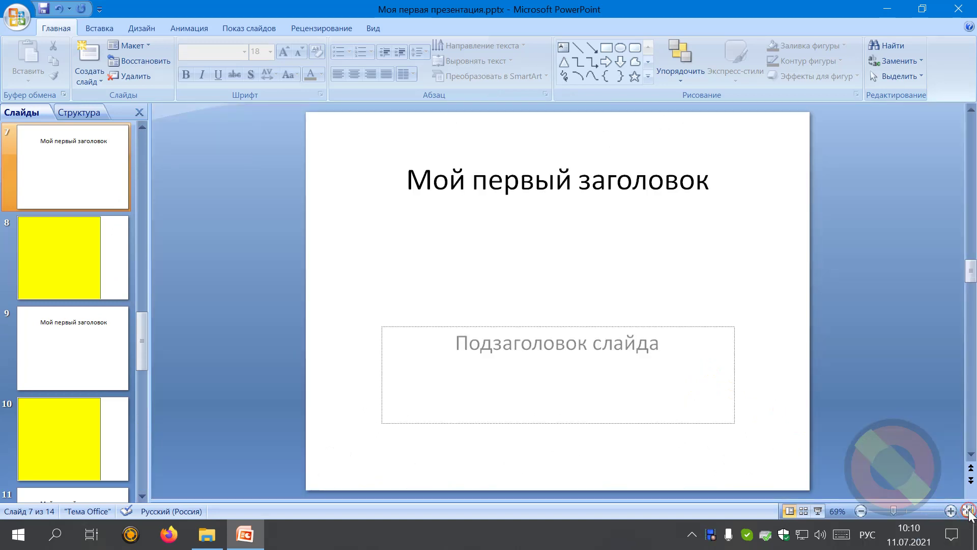